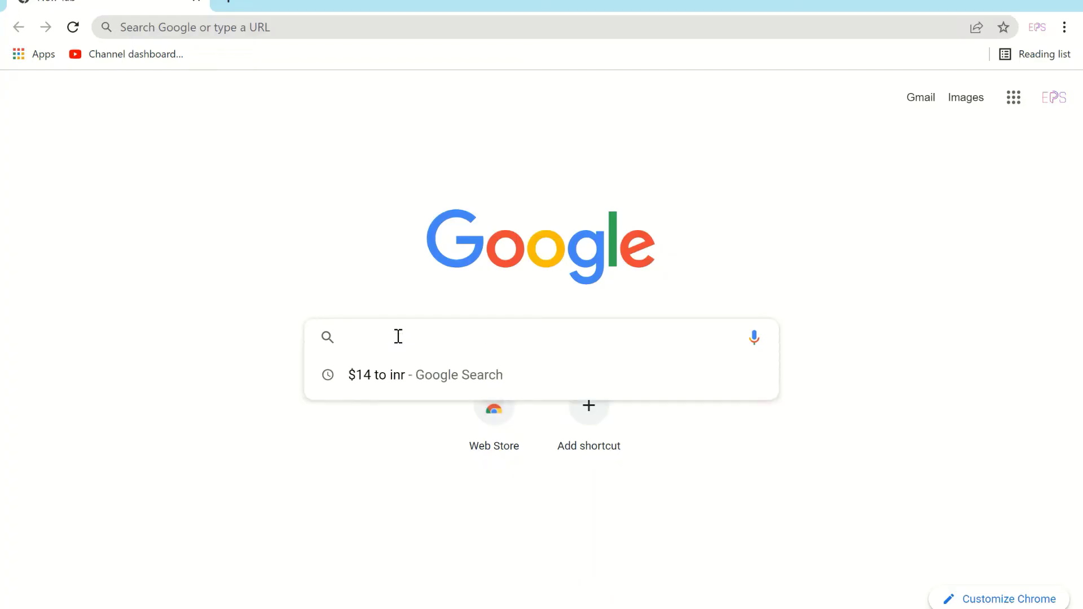
# Search Google for 'erpprosoft' and scroll its results with the business profile panel
pyautogui.write('erpprosoft.com')
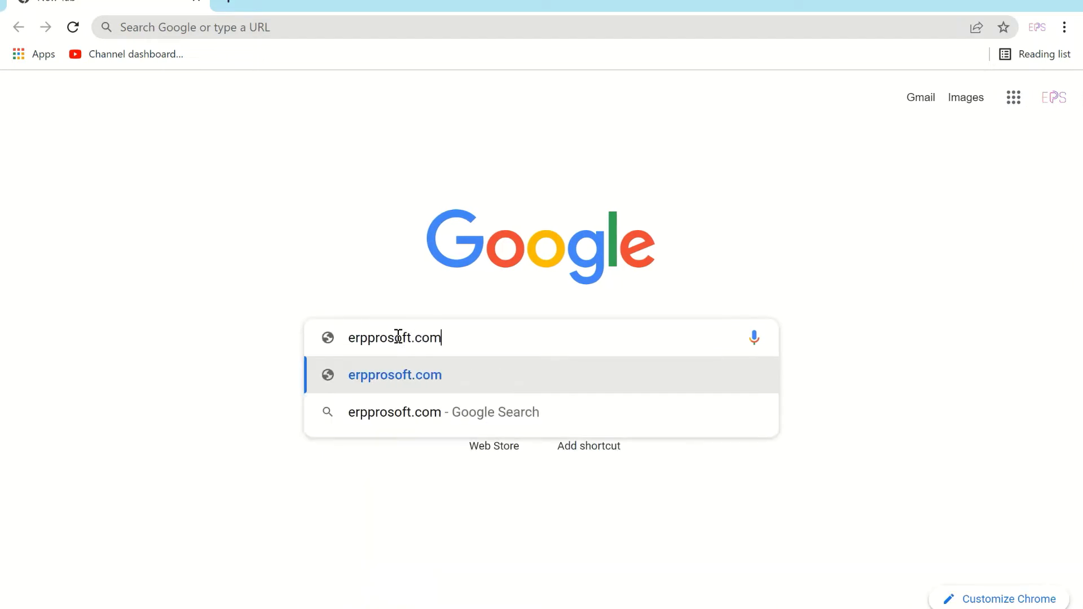
pyautogui.press('Delete')
pyautogui.press('Return')
pyautogui.scroll(-2, 261, 299)
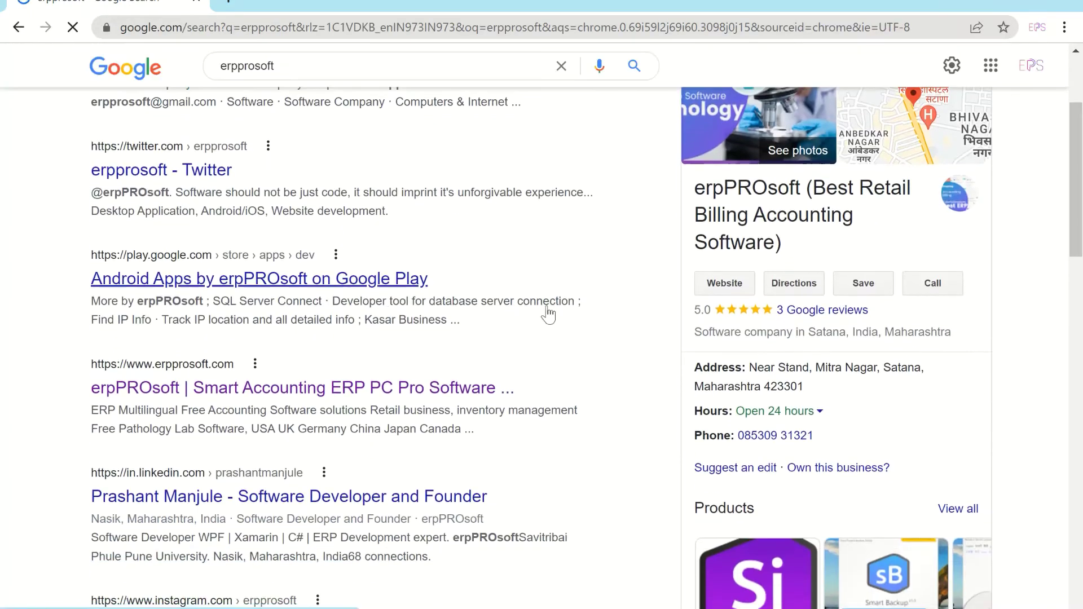
# Open erpprosoft.com from the knowledge panel and scroll down its home page toward the products
pyautogui.click(722, 284)
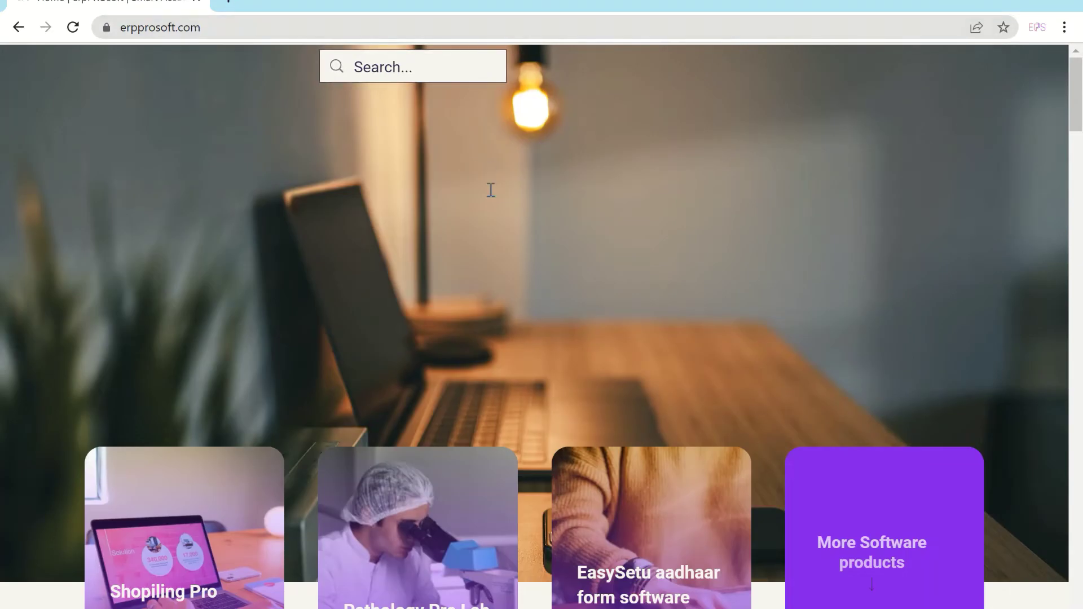
pyautogui.moveTo(632, 77)
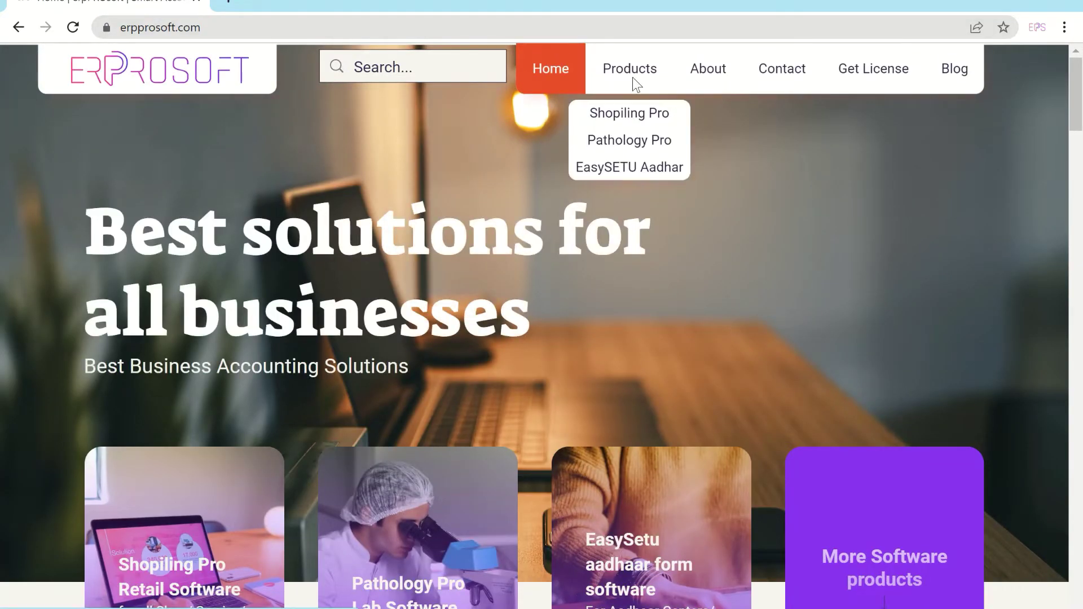
pyautogui.scroll(-3, 455, 380)
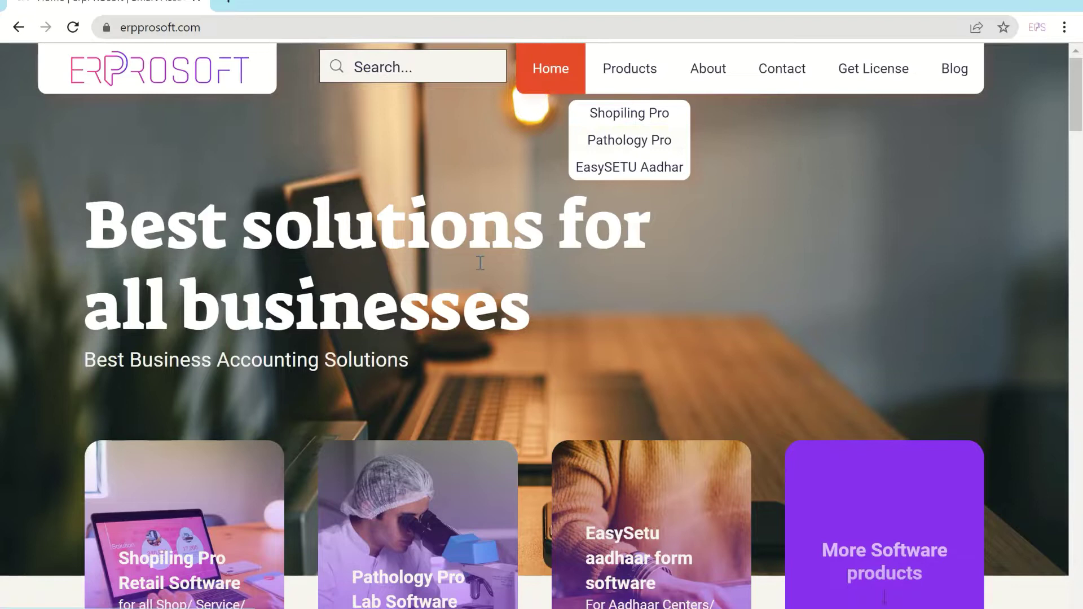
# Open the Pathology Pro page, download PathologyPro_Setup.exe, and return to the first tab
pyautogui.click(440, 399)
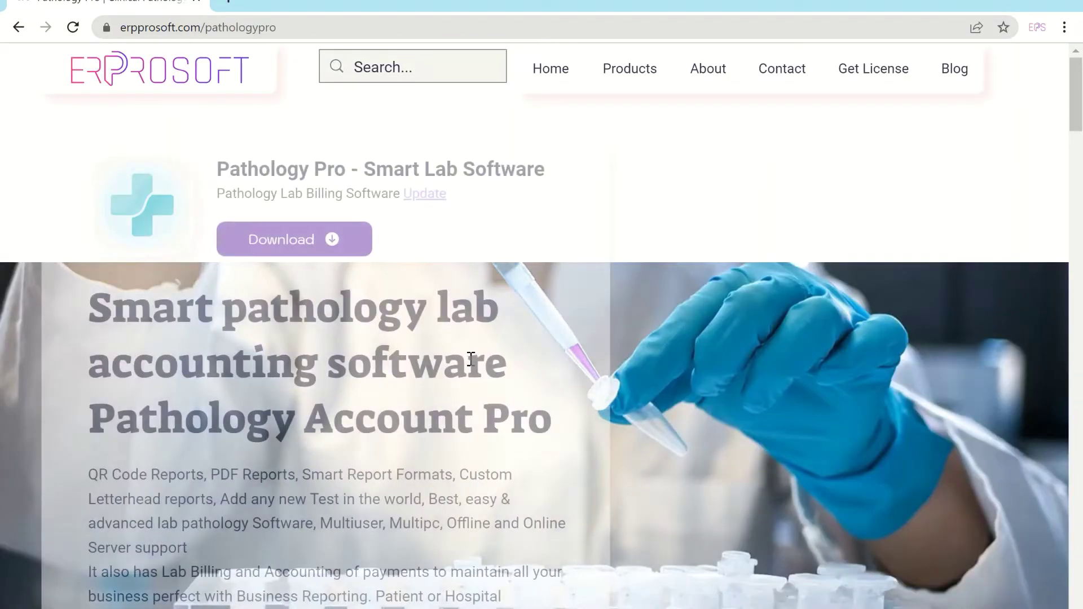
pyautogui.scroll(-3, 462, 362)
pyautogui.scroll(3, 462, 363)
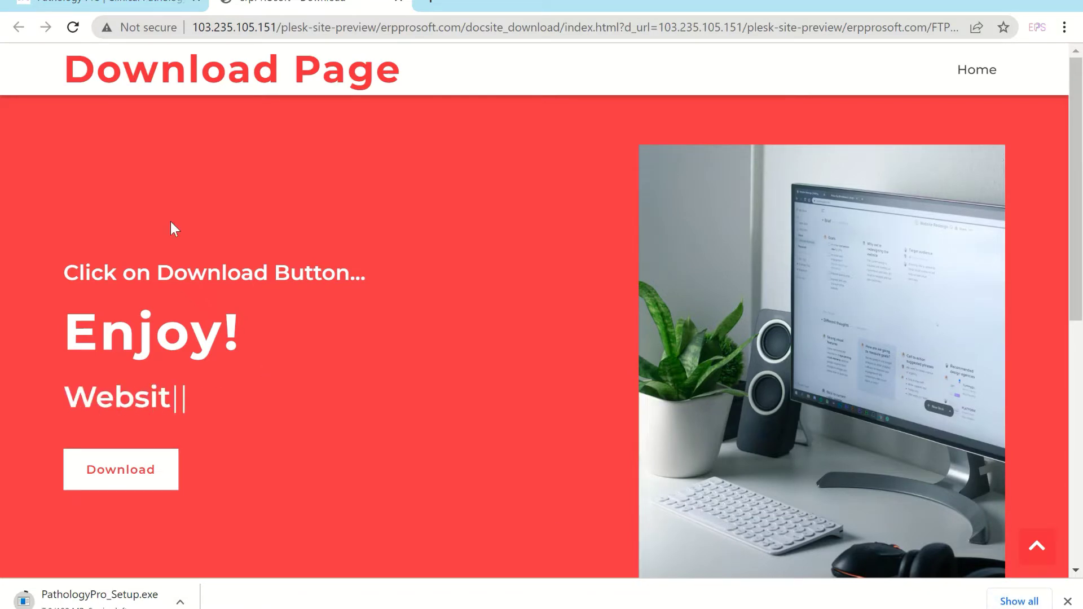
pyautogui.click(107, 3)
pyautogui.scroll(-10, 469, 295)
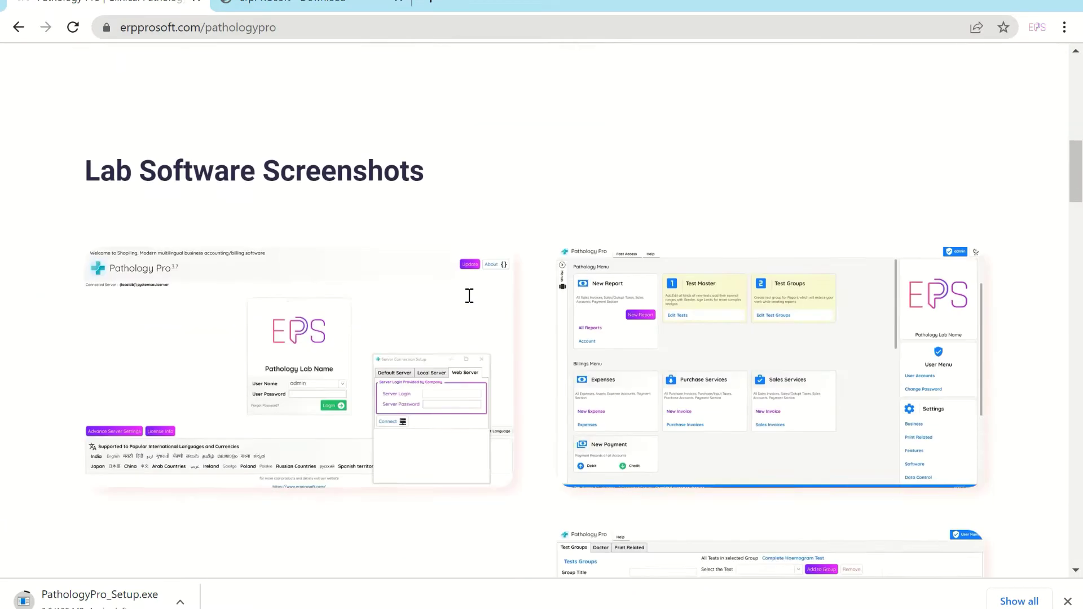
pyautogui.scroll(-2, 470, 296)
pyautogui.scroll(-1, 639, 368)
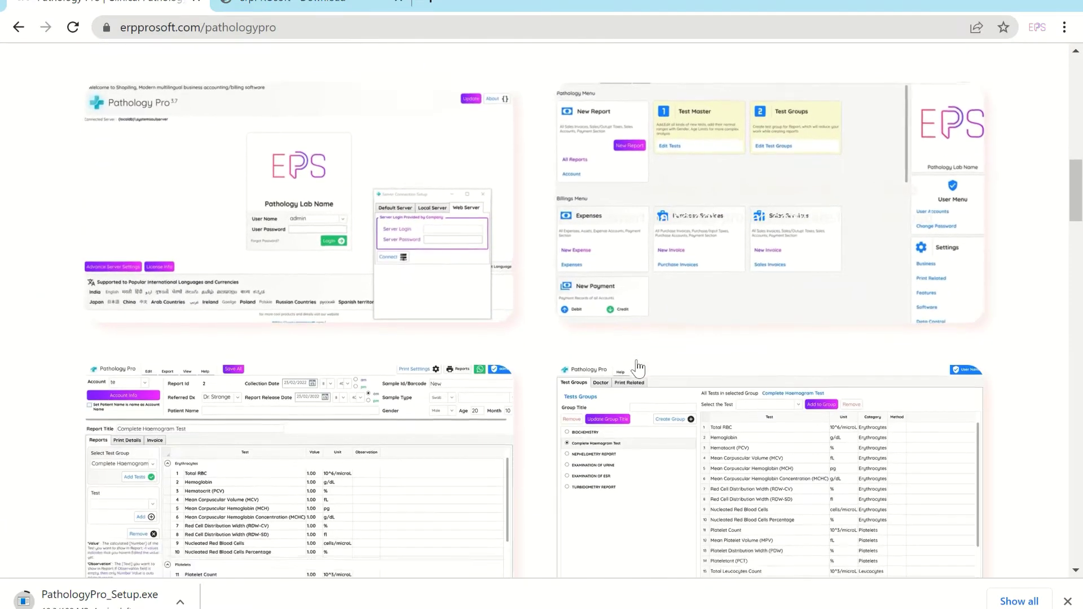
pyautogui.scroll(-4, 638, 368)
pyautogui.scroll(-6, 453, 338)
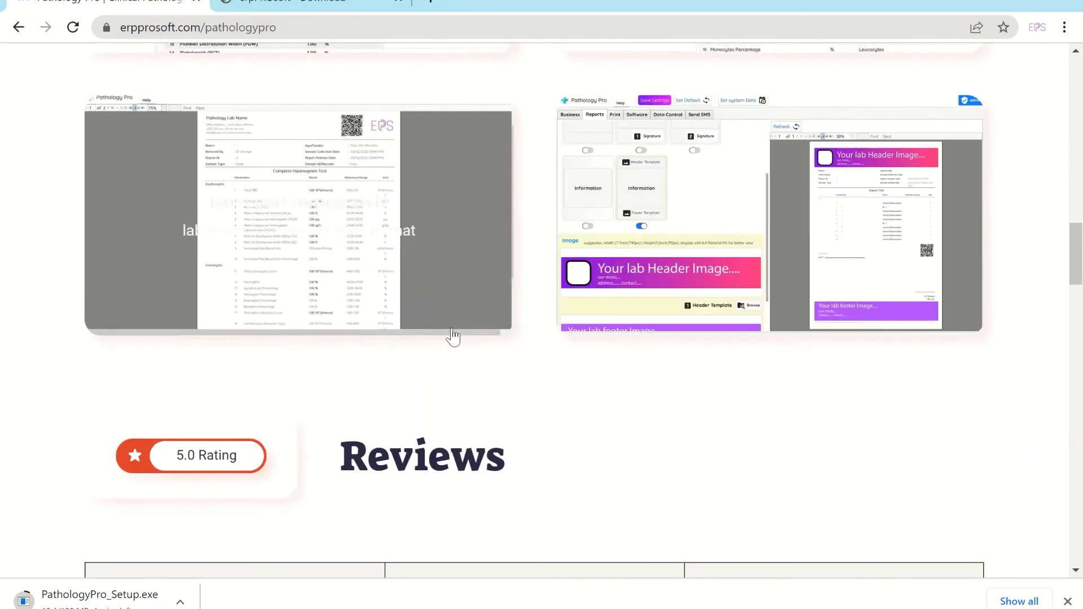
pyautogui.scroll(-6, 683, 331)
pyautogui.scroll(-4, 640, 331)
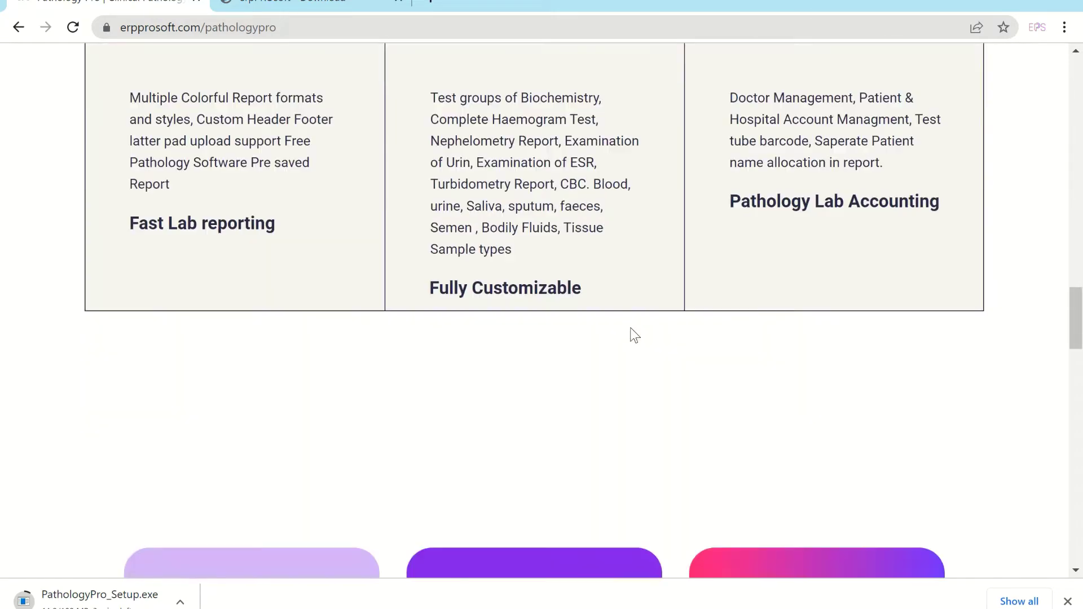
pyautogui.scroll(-3, 634, 336)
pyautogui.scroll(-4, 635, 336)
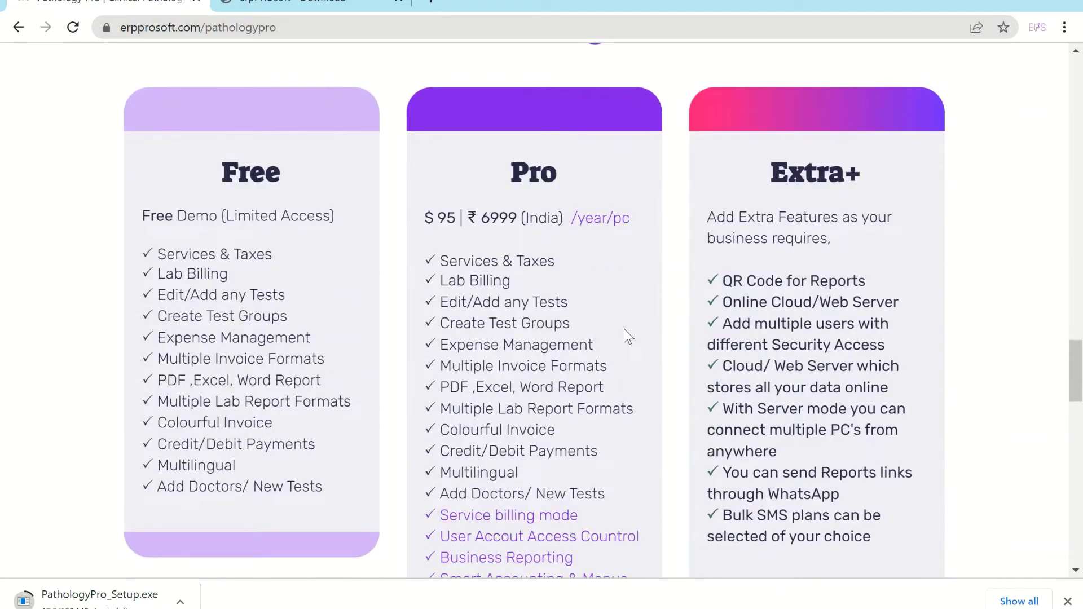
pyautogui.scroll(-9, 659, 293)
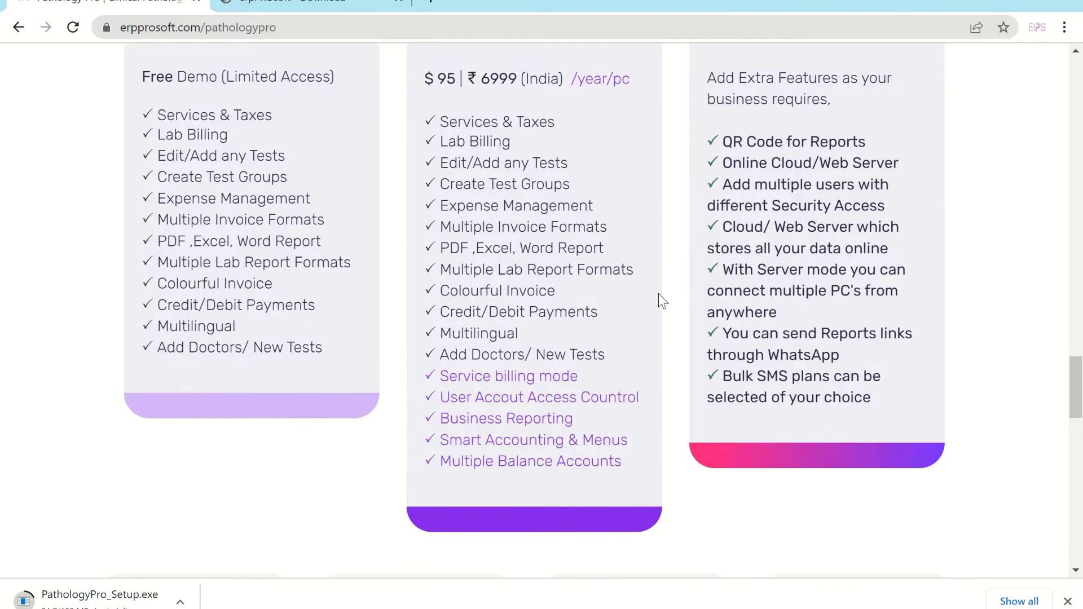
pyautogui.scroll(-3, 658, 300)
pyautogui.scroll(2, 837, 520)
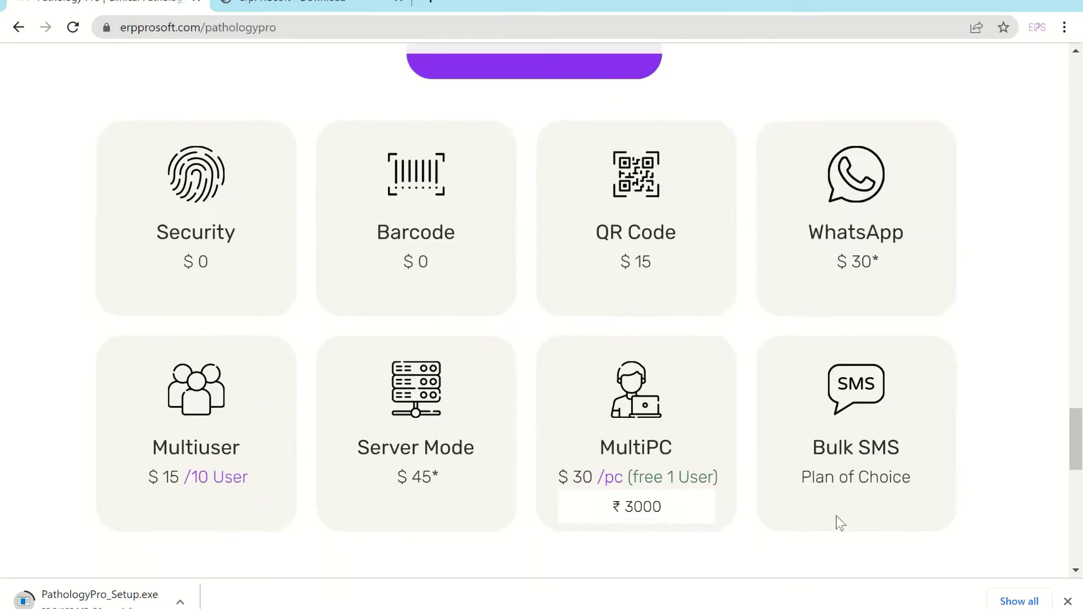
pyautogui.scroll(-9, 800, 440)
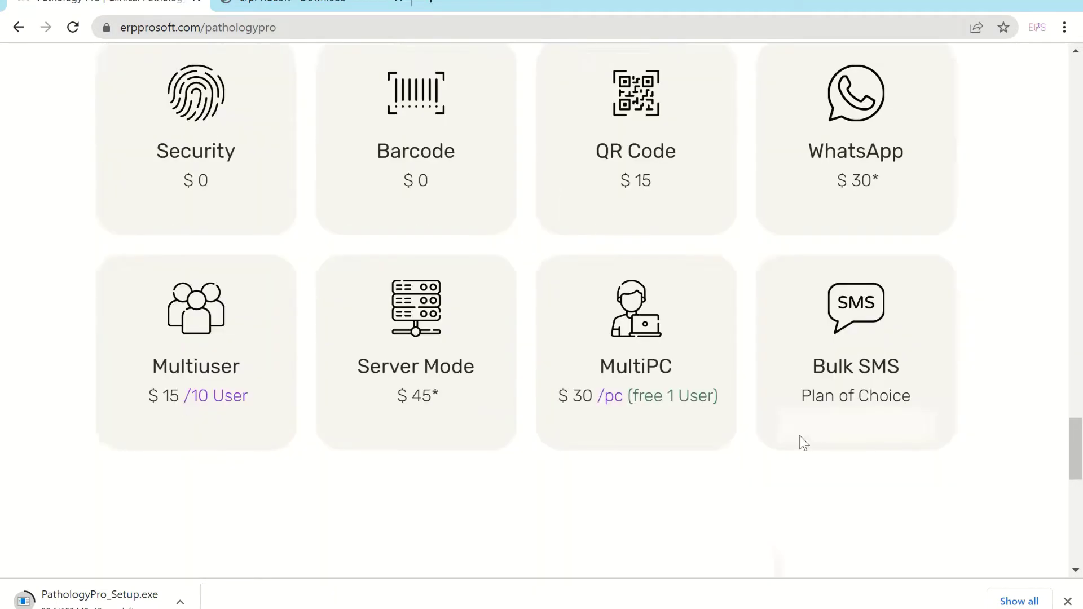
pyautogui.scroll(9, 914, 542)
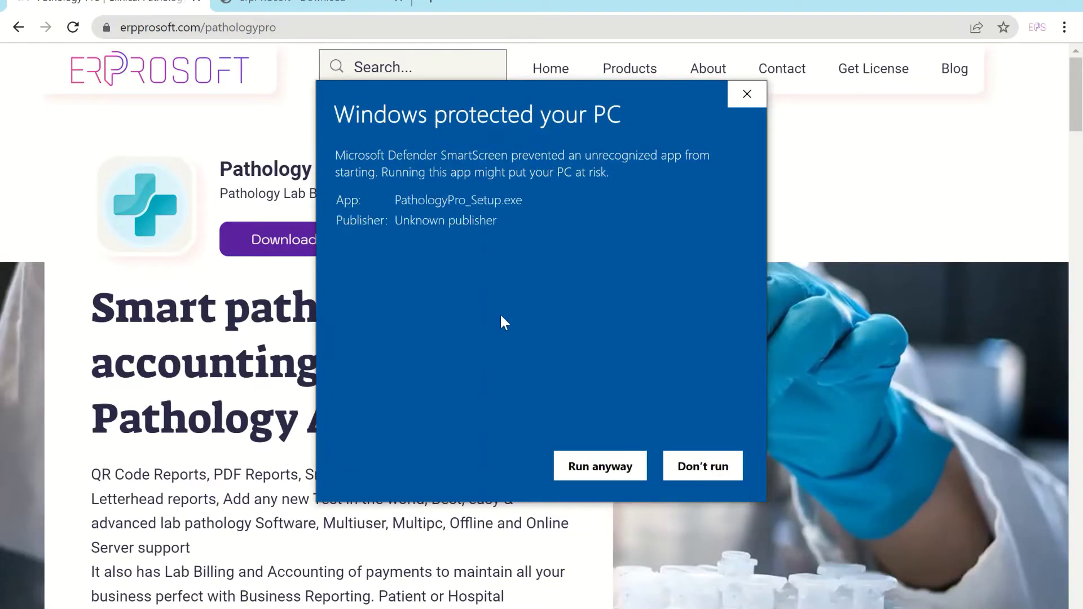
# Run the installer, install SQL Server 2014 Express LocalDB after accepting its license, then launch Pathology
pyautogui.click(587, 463)
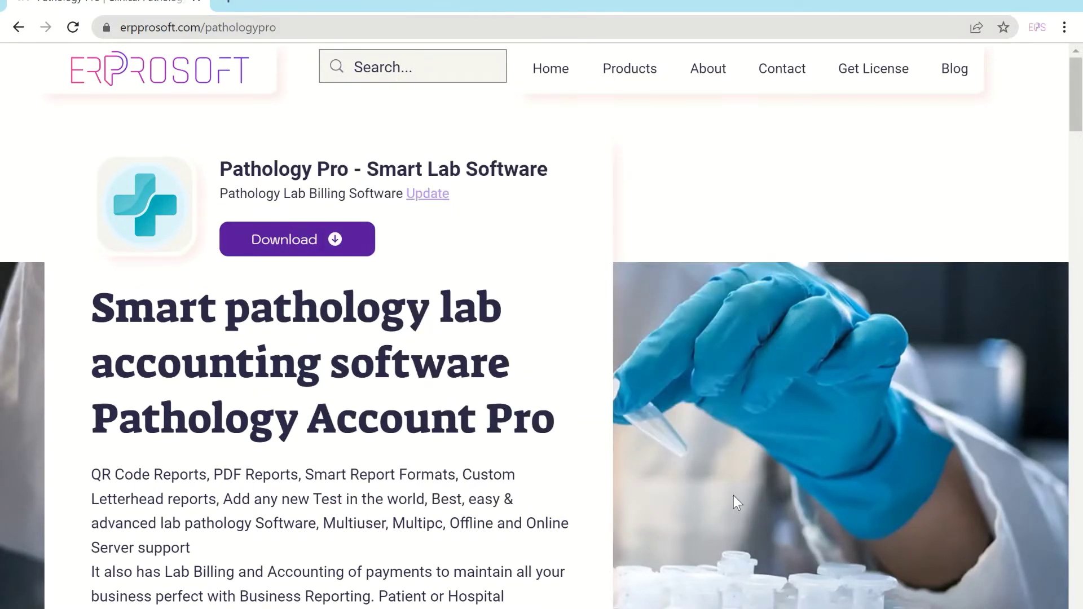
pyautogui.click(635, 445)
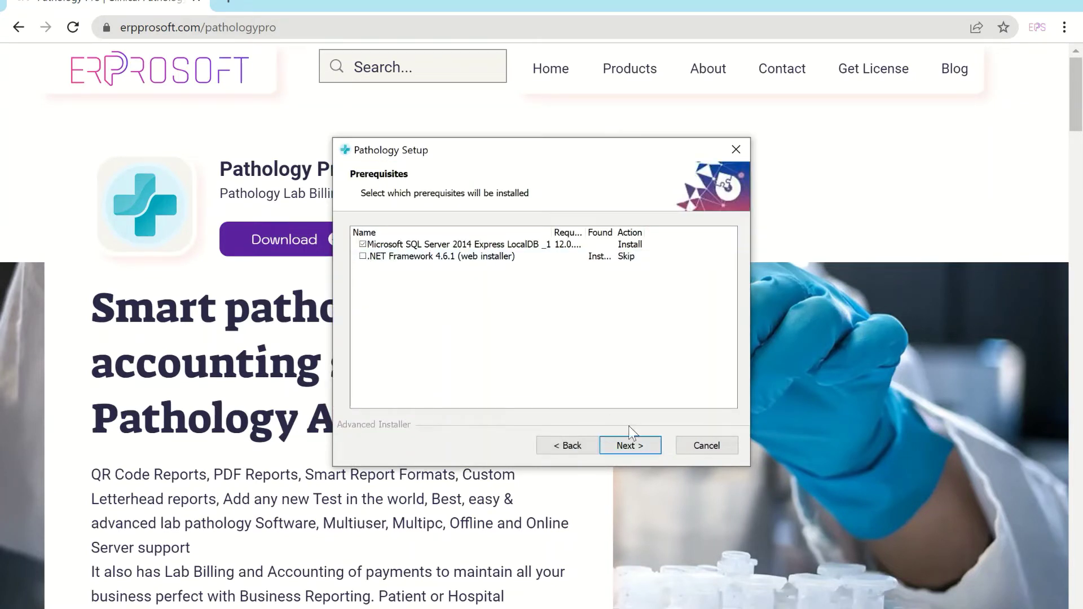
pyautogui.click(641, 450)
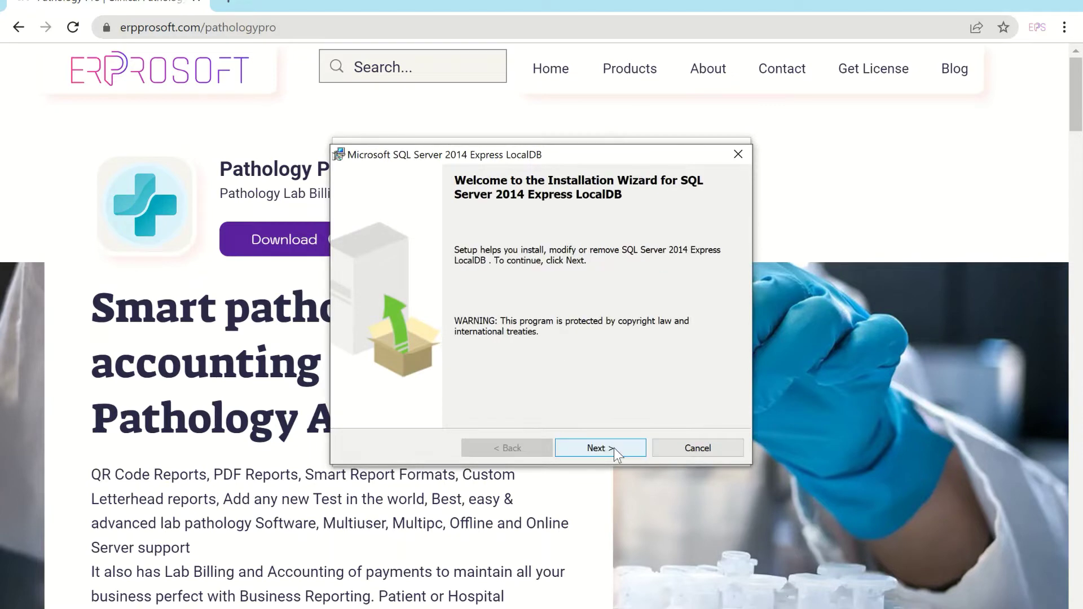
pyautogui.click(614, 448)
pyautogui.click(492, 387)
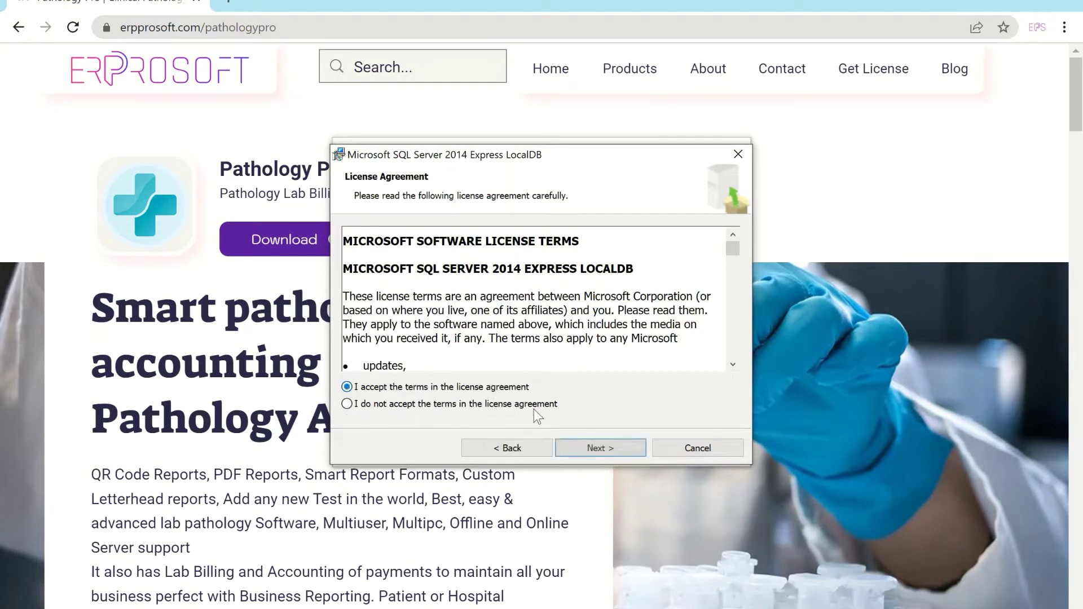
pyautogui.click(619, 447)
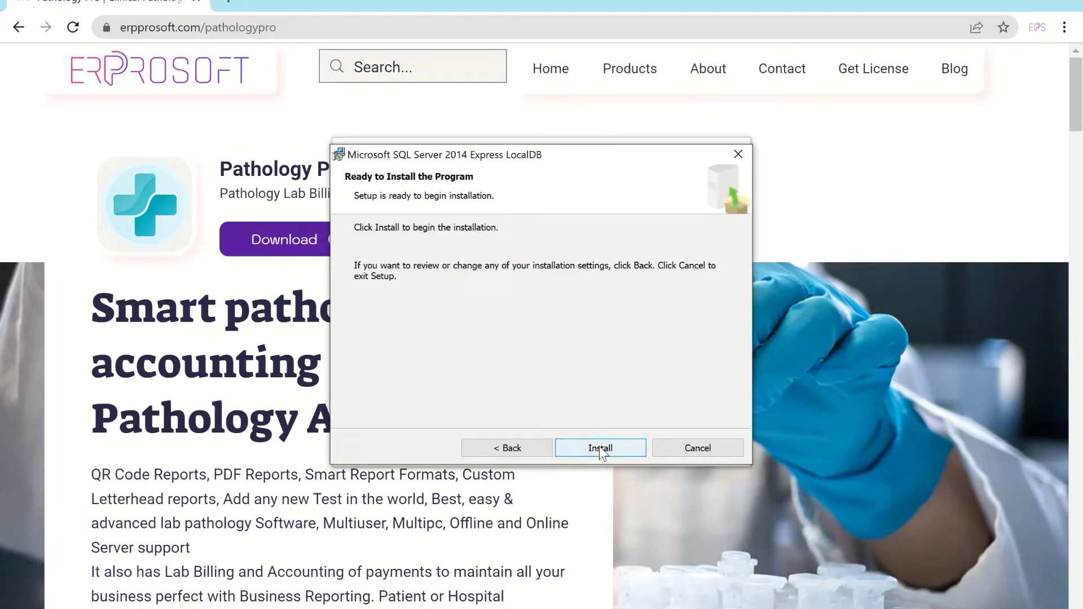
pyautogui.click(601, 448)
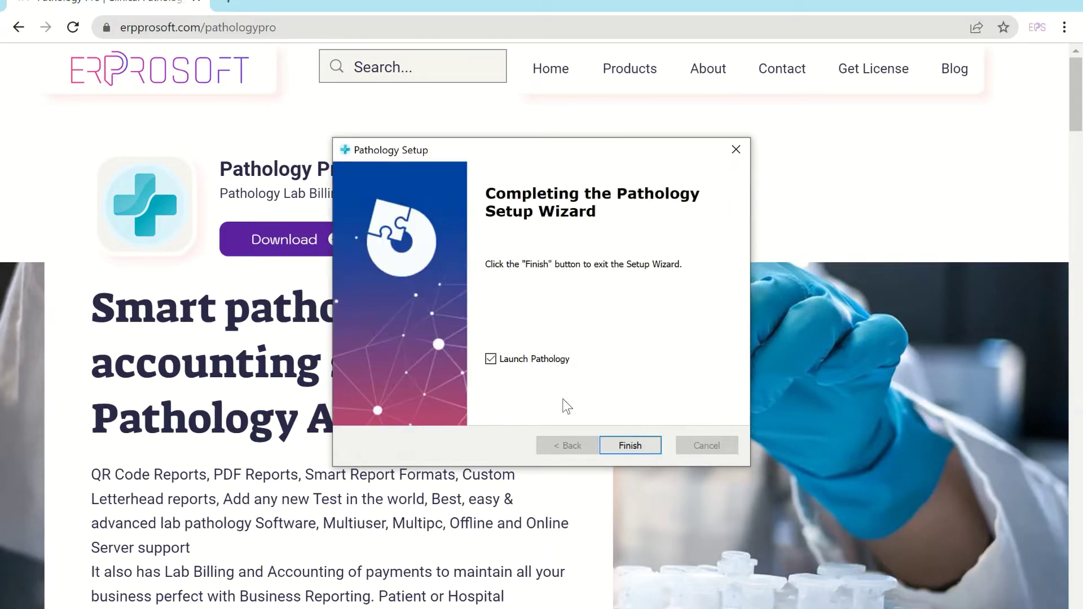
pyautogui.click(630, 445)
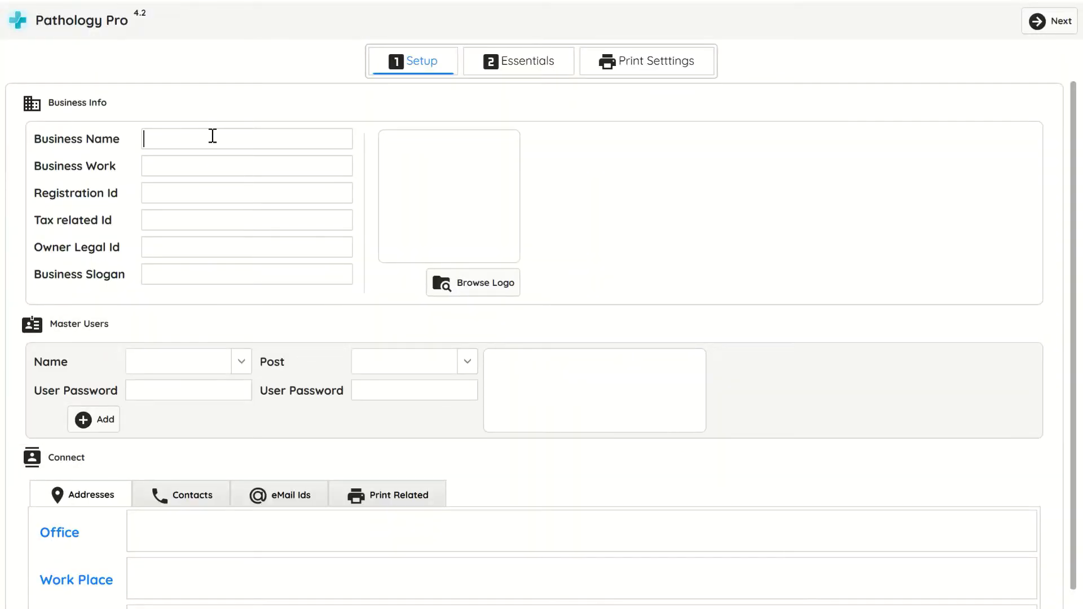
# Fill in the sample lab name and slogan in the Business Info form
pyautogui.write('Your pathology Lab Name')
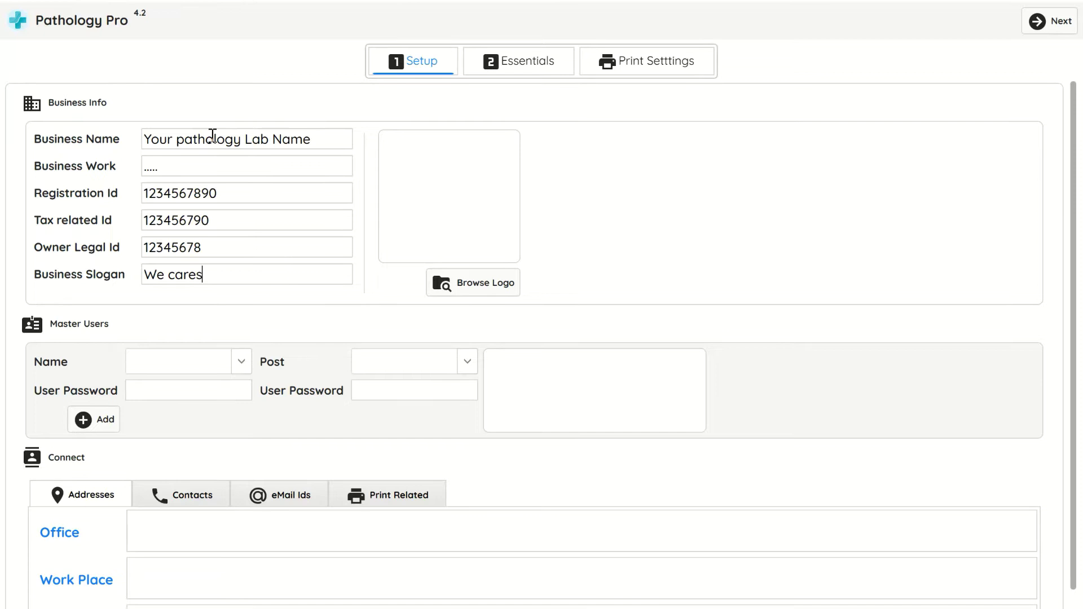
pyautogui.write('...')
pyautogui.press('Tab')
# Add Admin as a master user and dismiss the 'Master User added!' message
pyautogui.click(177, 362)
pyautogui.write('Adi')
pyautogui.click(96, 423)
pyautogui.click(461, 377)
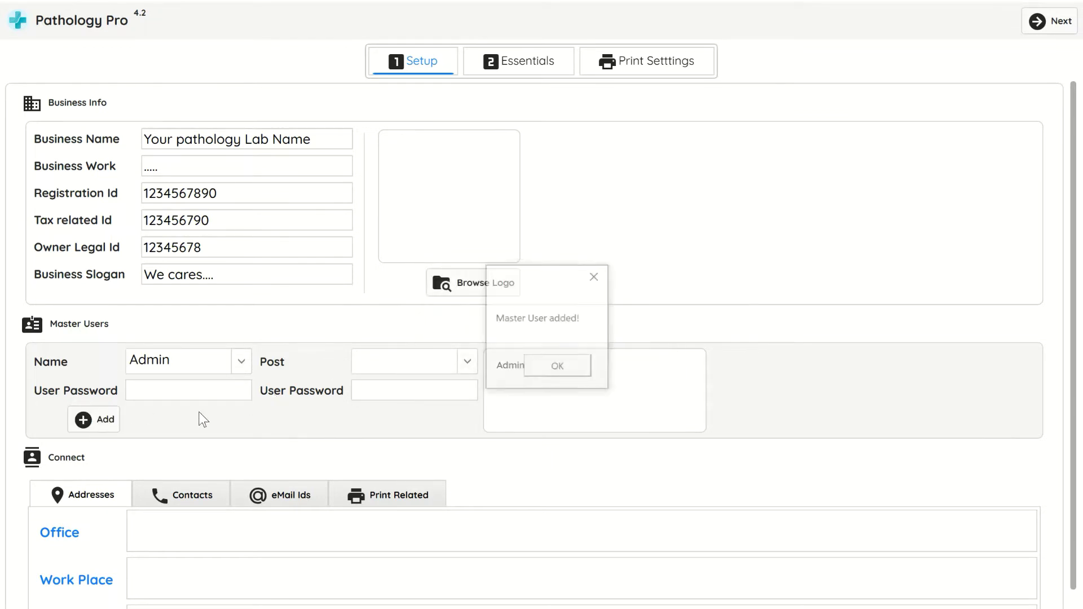
pyautogui.click(561, 374)
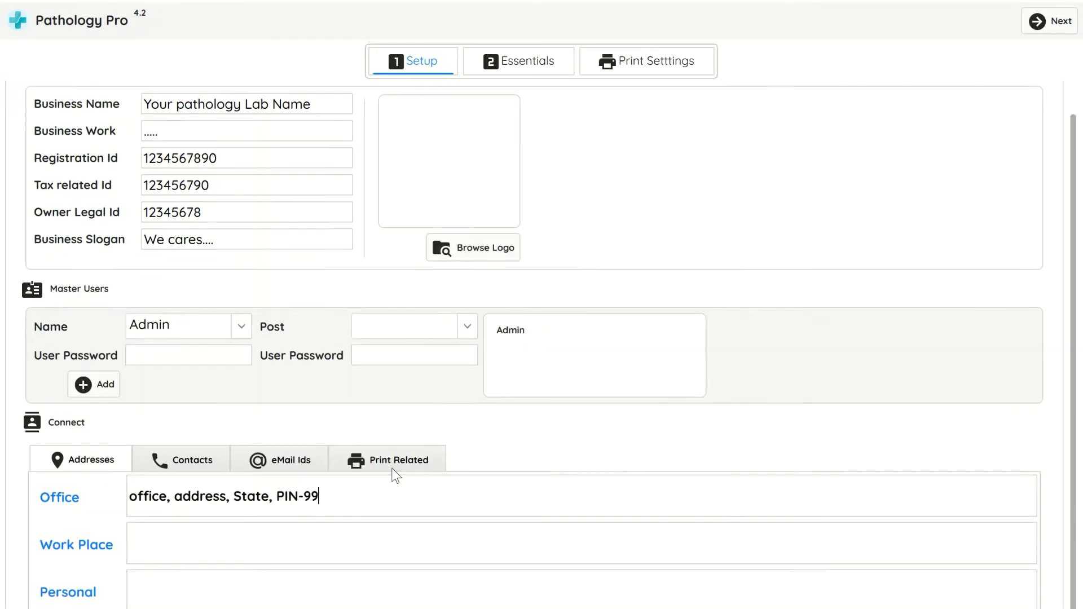
# Enter the lab's contact phone number and its first e-mail address
pyautogui.write('9999')
pyautogui.click(169, 461)
pyautogui.write('+')
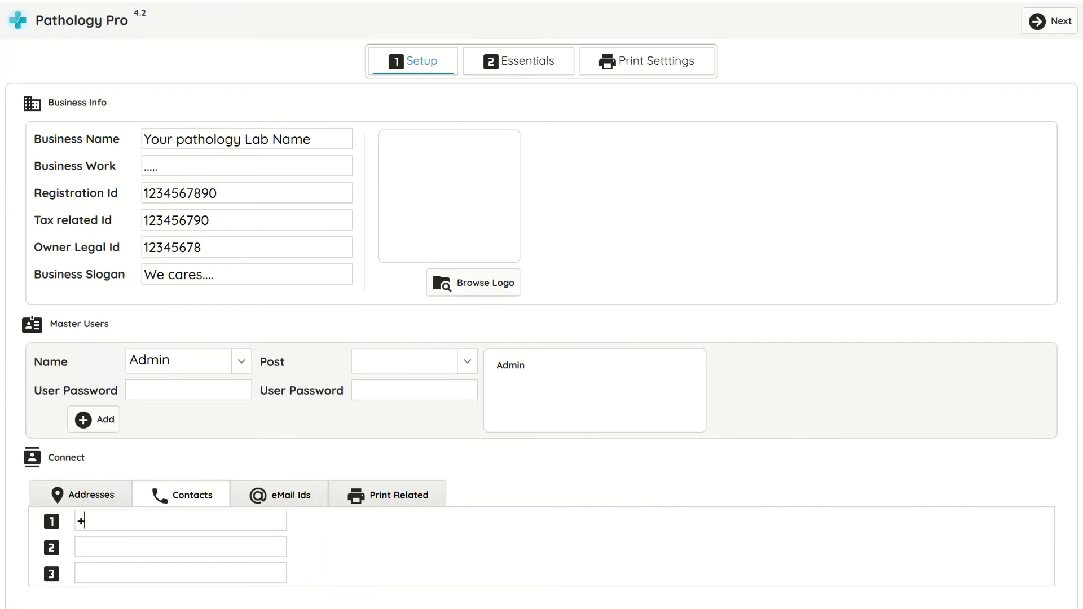
pyautogui.write('91-88776654332211')
pyautogui.click(307, 494)
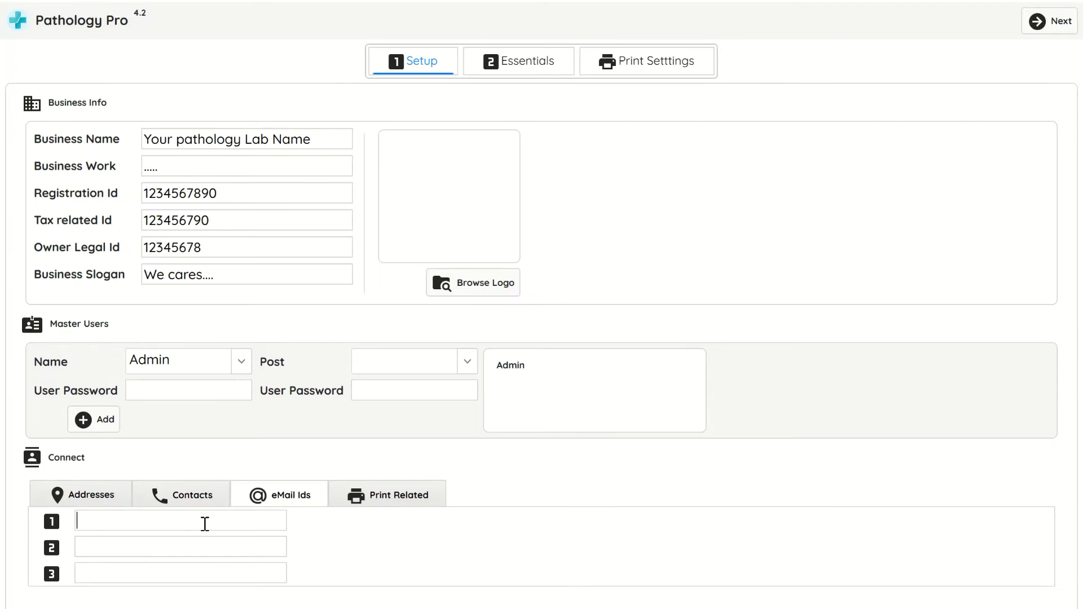
pyautogui.click(204, 524)
# Start writing the rules and regulations in the Print Related fields
pyautogui.click(370, 499)
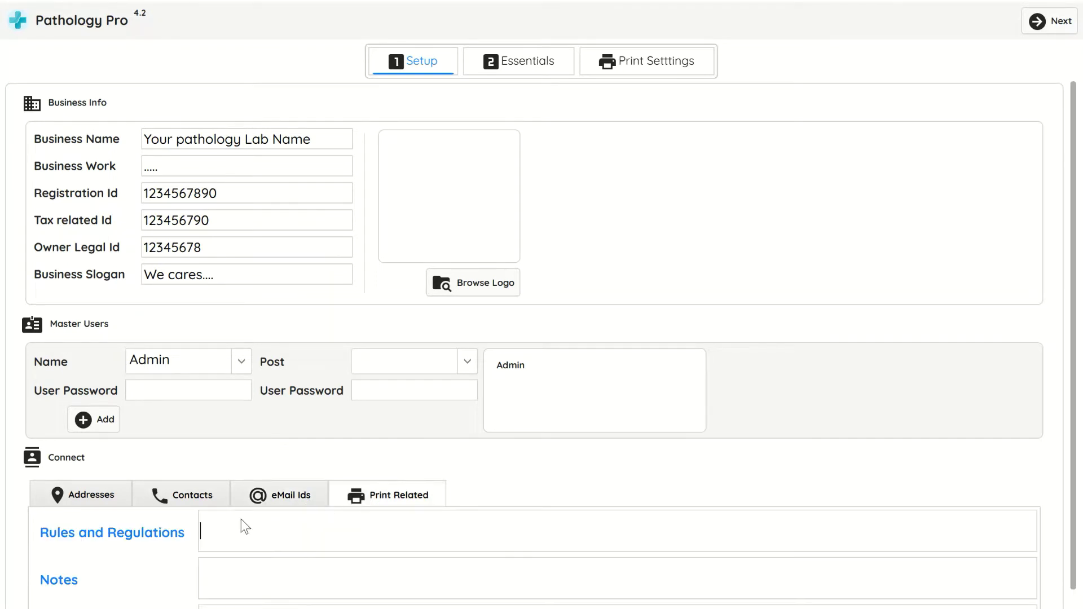
pyautogui.scroll(-1, 508, 463)
pyautogui.click(354, 482)
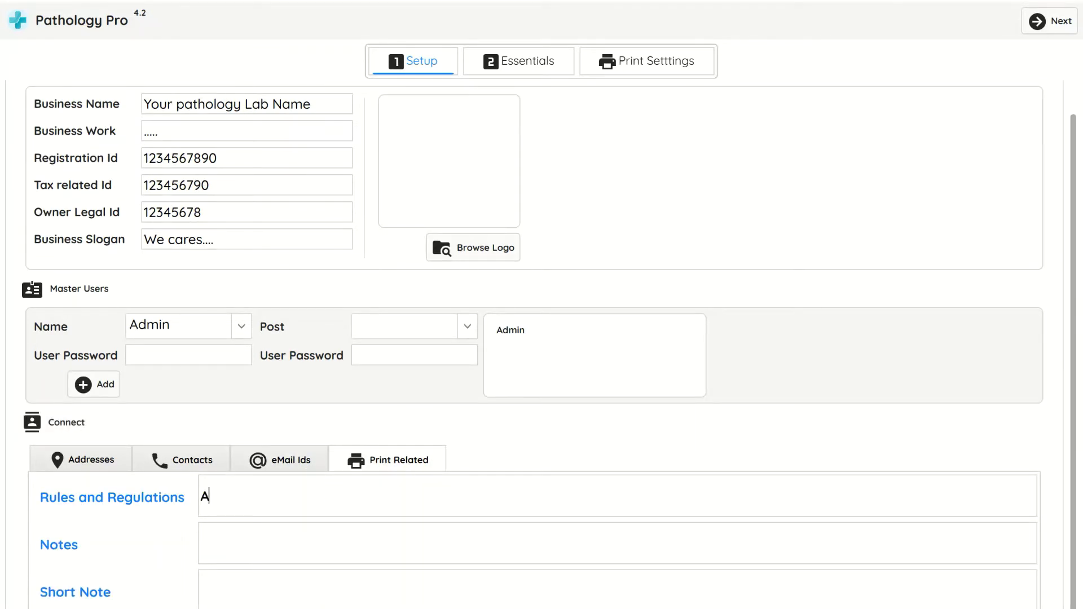
pyautogui.write('Anythin')
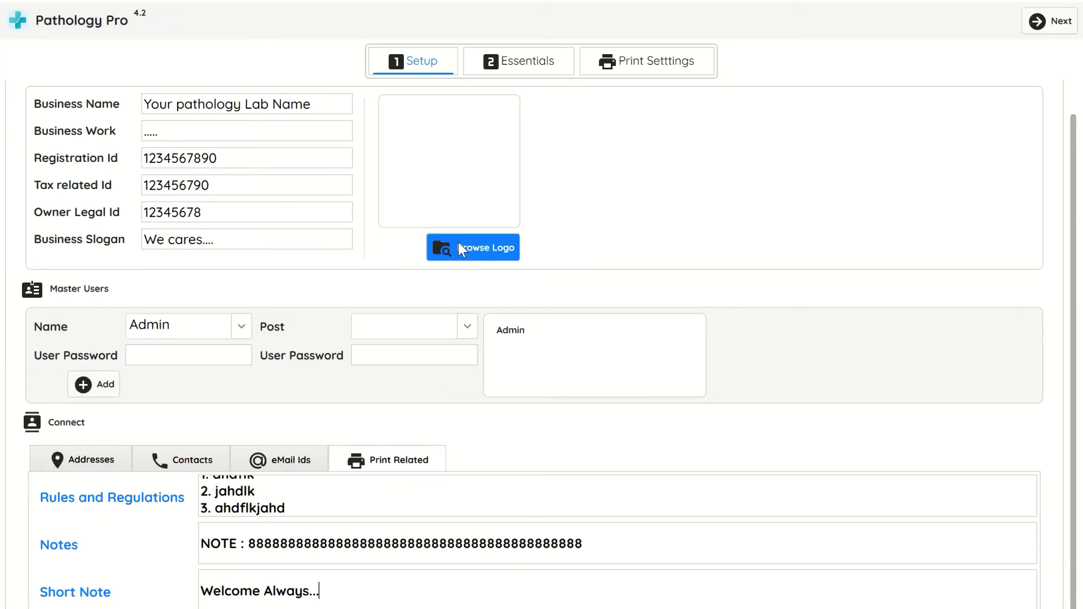
# Set eps_512x512.png as the lab logo
pyautogui.click(446, 259)
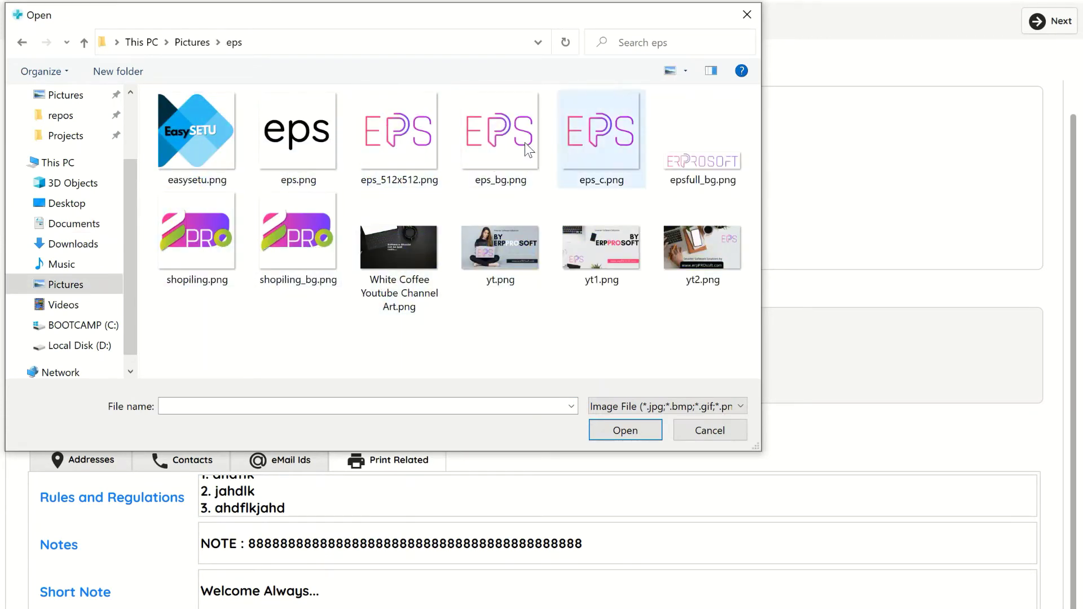
pyautogui.click(406, 146)
pyautogui.doubleClick(404, 141)
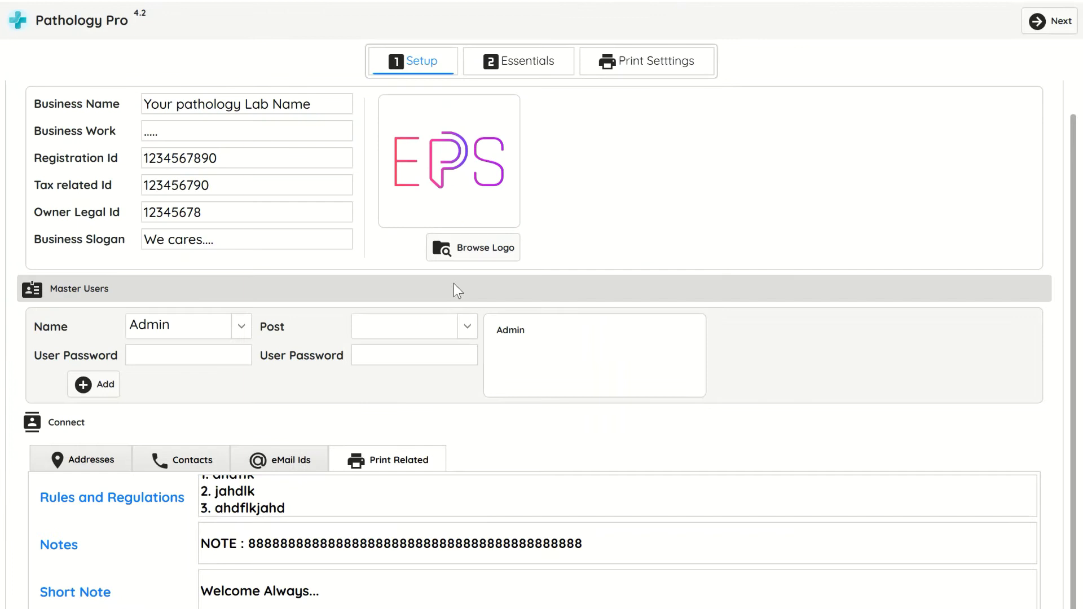
# Save the setup changes, acknowledge completion, and refresh the desktop
pyautogui.click(1044, 25)
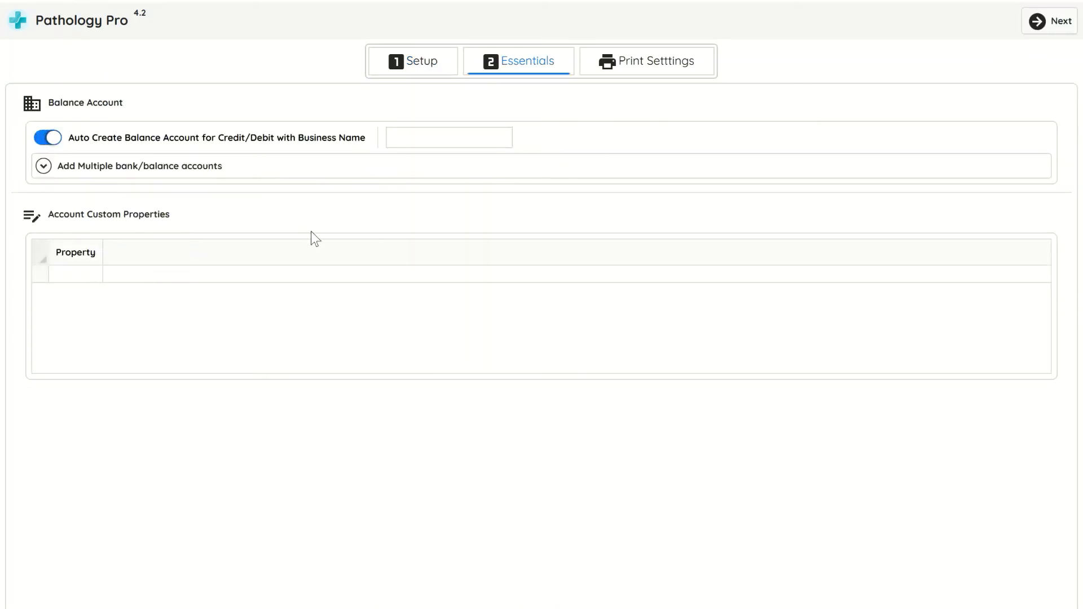
pyautogui.click(1039, 29)
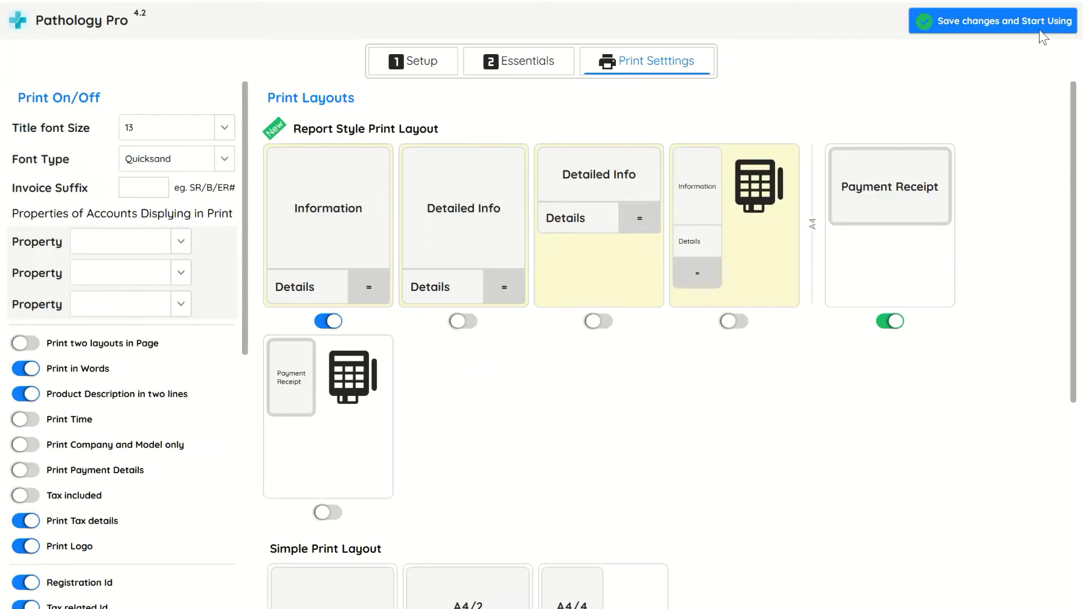
pyautogui.click(997, 27)
pyautogui.click(628, 372)
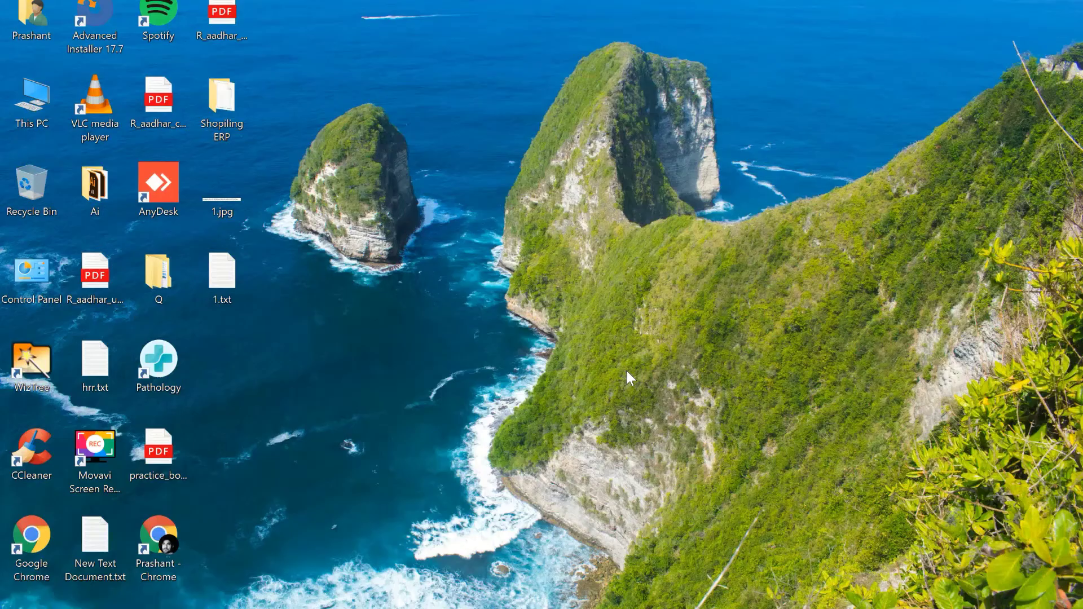
pyautogui.rightClick(634, 284)
pyautogui.click(638, 287)
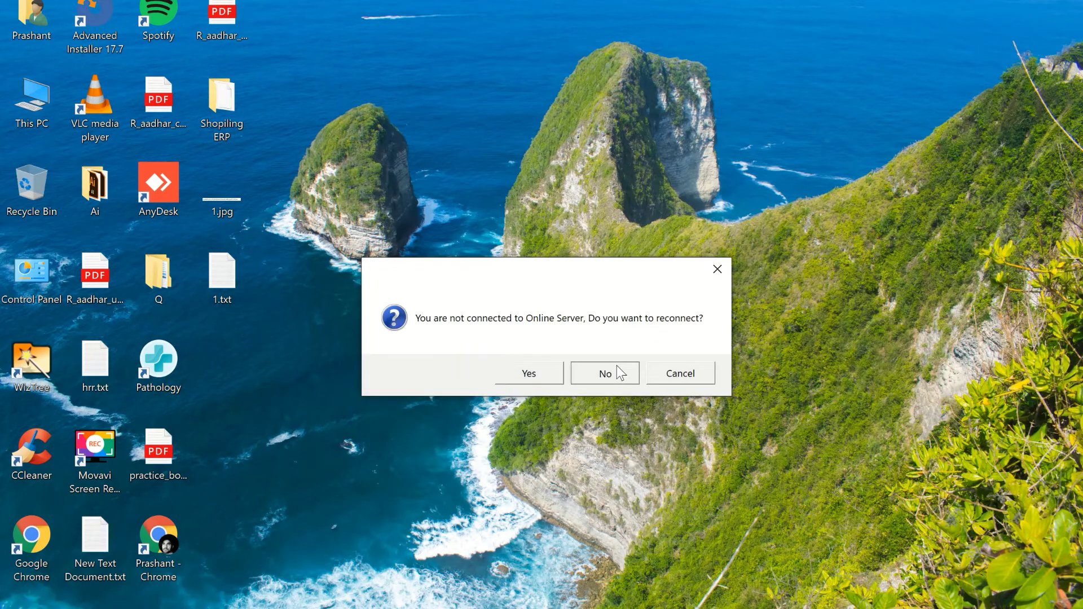
# Decline the Online Server reconnect, log in as Admin, and scroll the dashboard
pyautogui.click(617, 367)
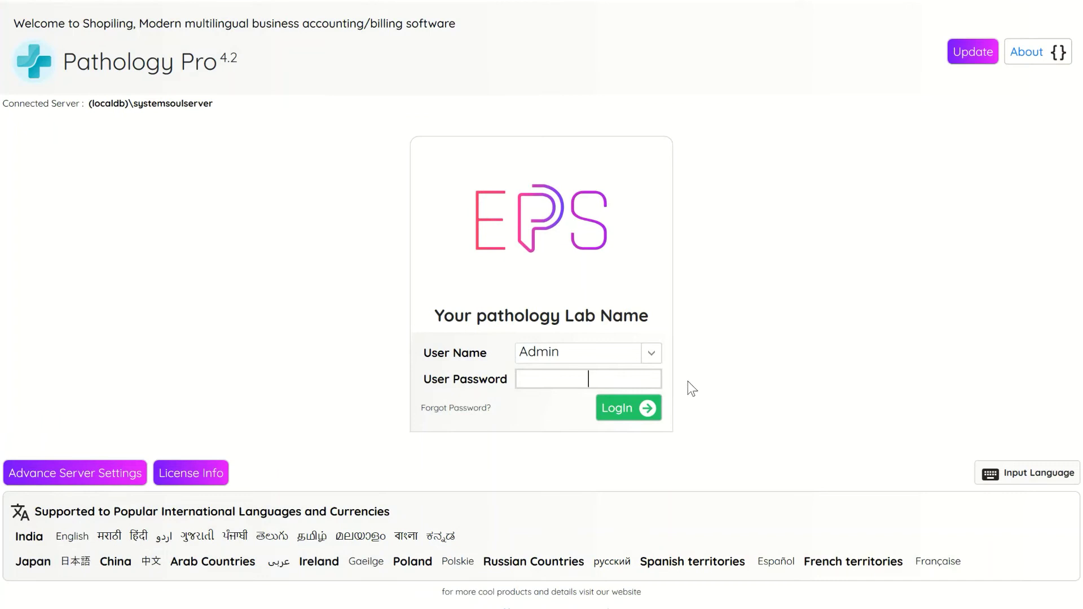
pyautogui.click(626, 410)
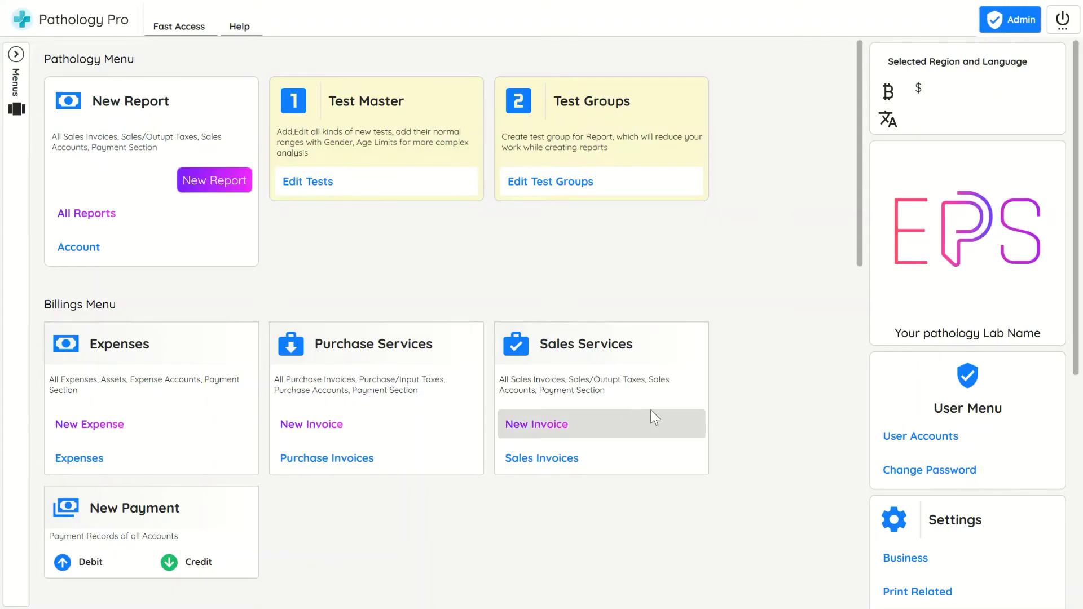
pyautogui.scroll(-4, 925, 169)
pyautogui.scroll(-10, 423, 229)
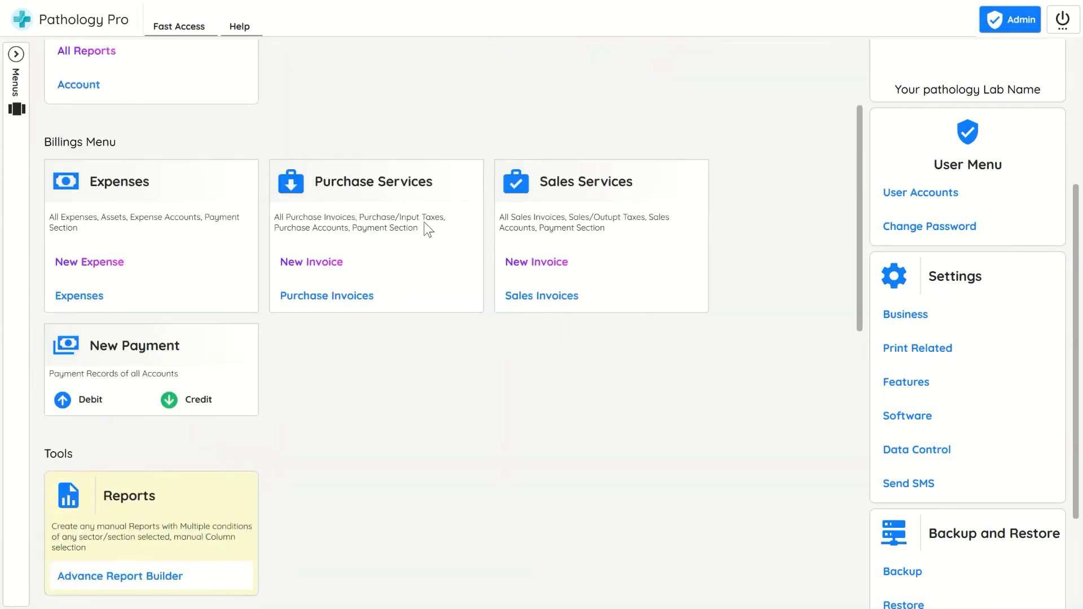
# Add 'New test' in the empty row 70 of the All Tests list
pyautogui.scroll(10, 725, 230)
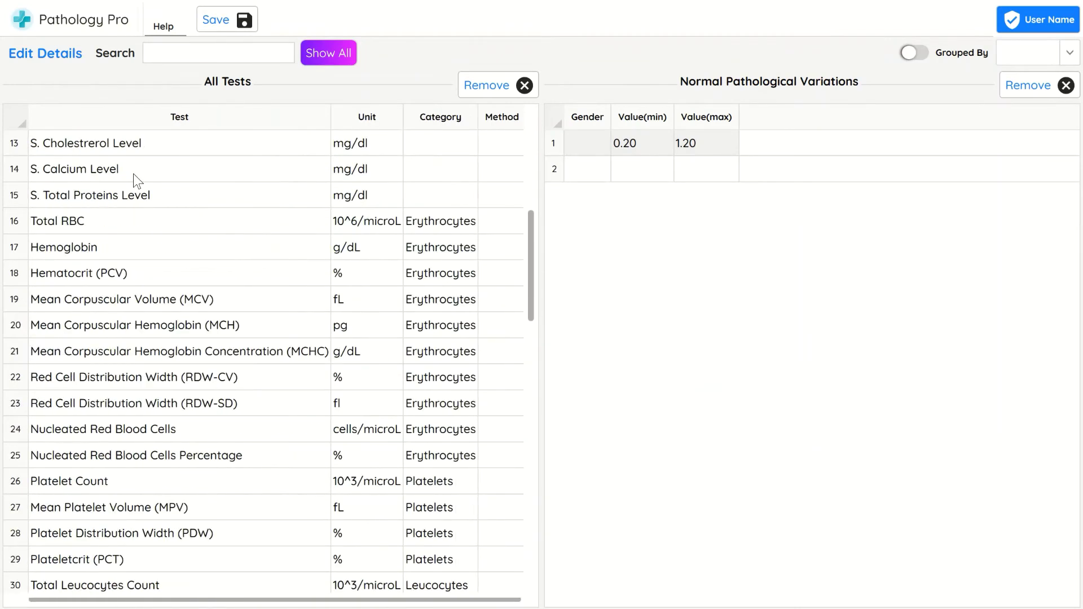
pyautogui.scroll(-10, 135, 201)
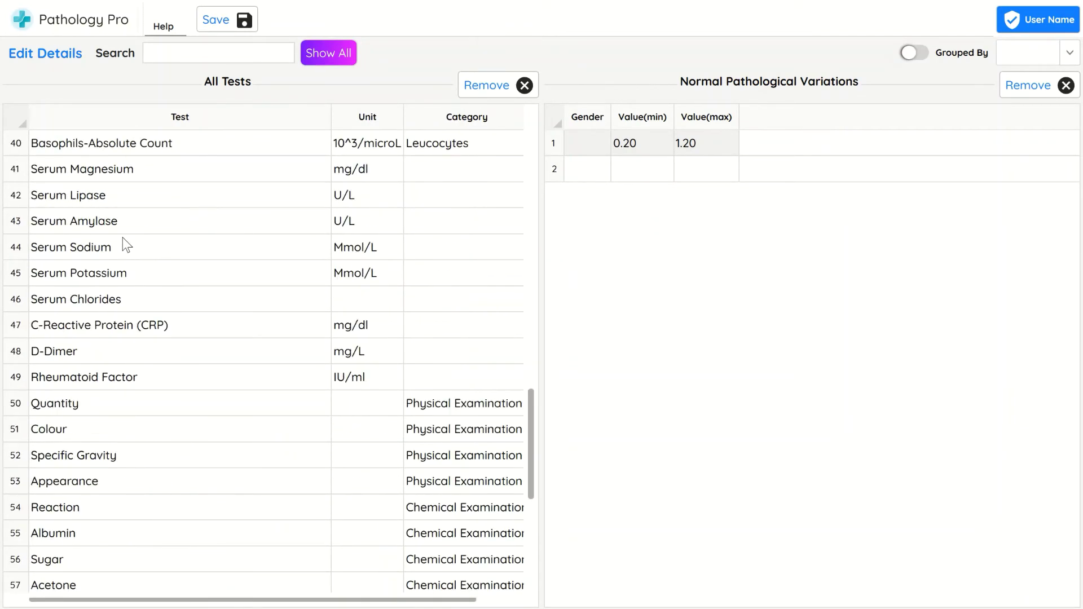
pyautogui.click(82, 247)
pyautogui.scroll(-1, 194, 404)
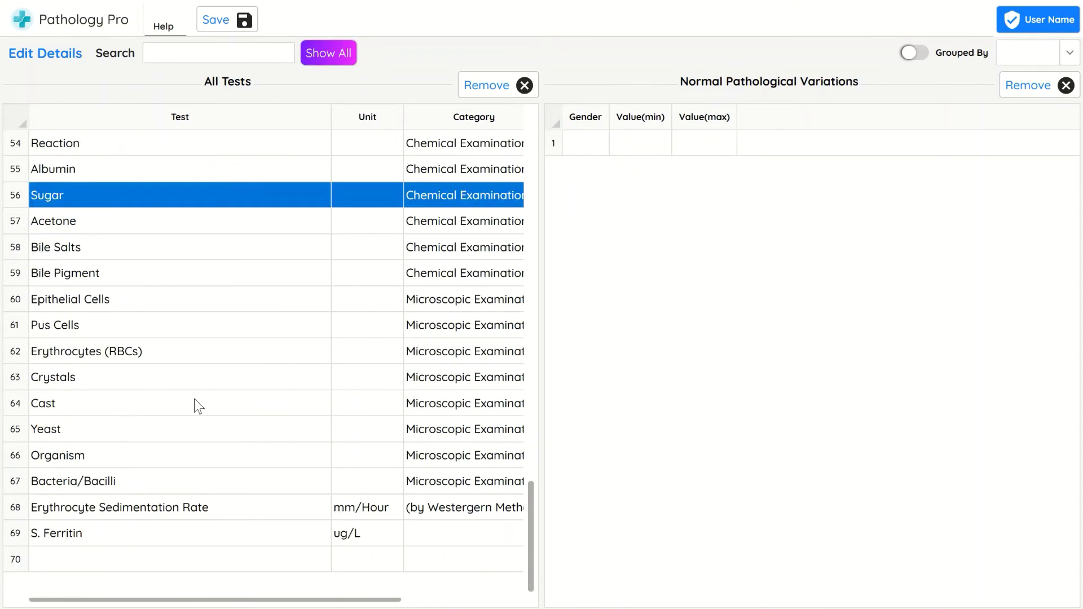
pyautogui.click(89, 563)
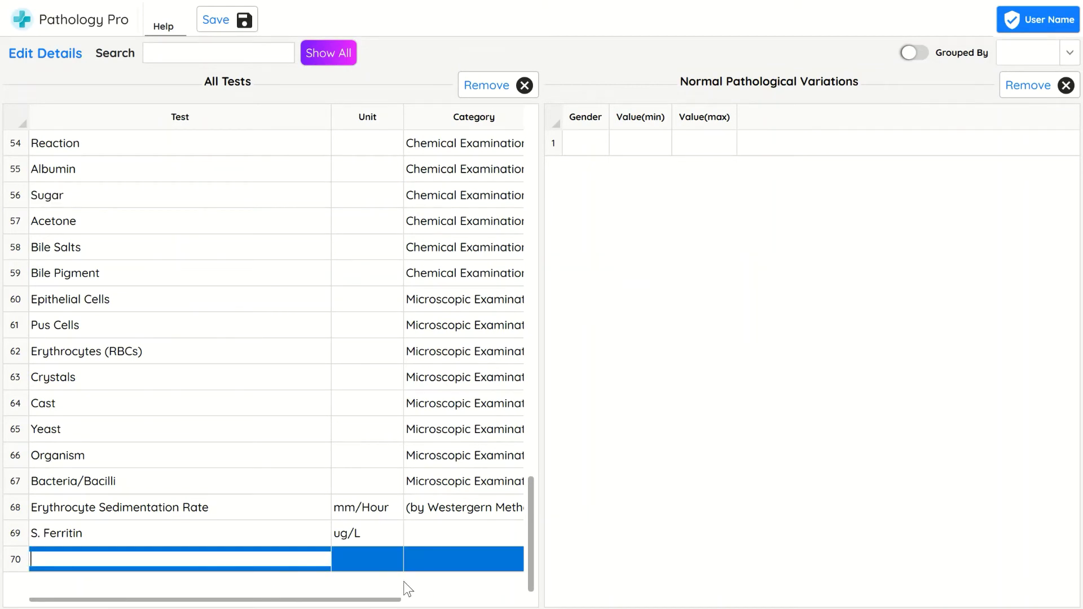
pyautogui.press('Tab')
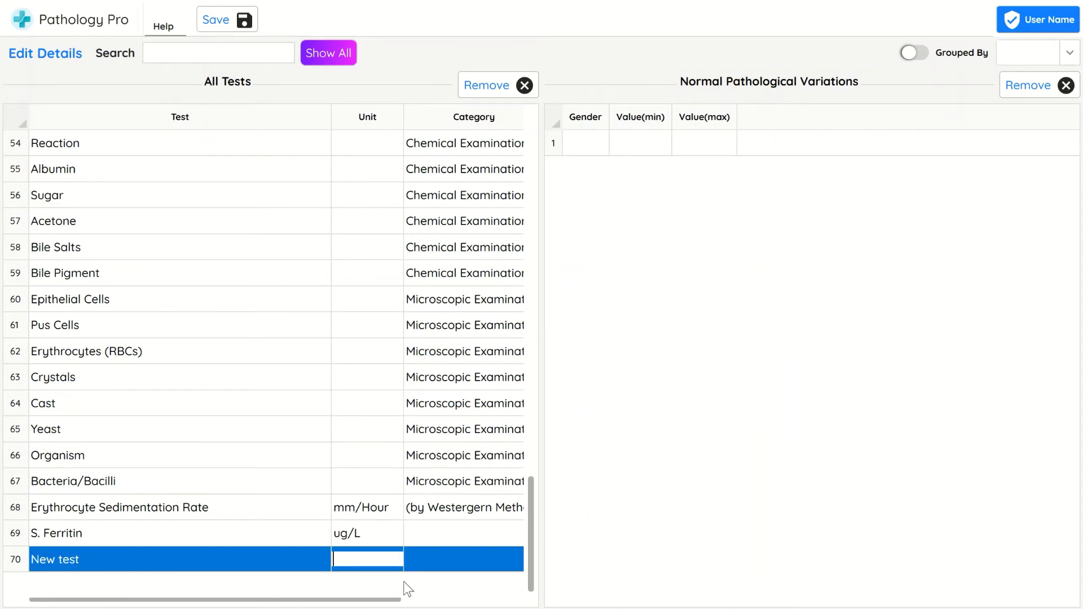
pyautogui.scroll(6, 370, 211)
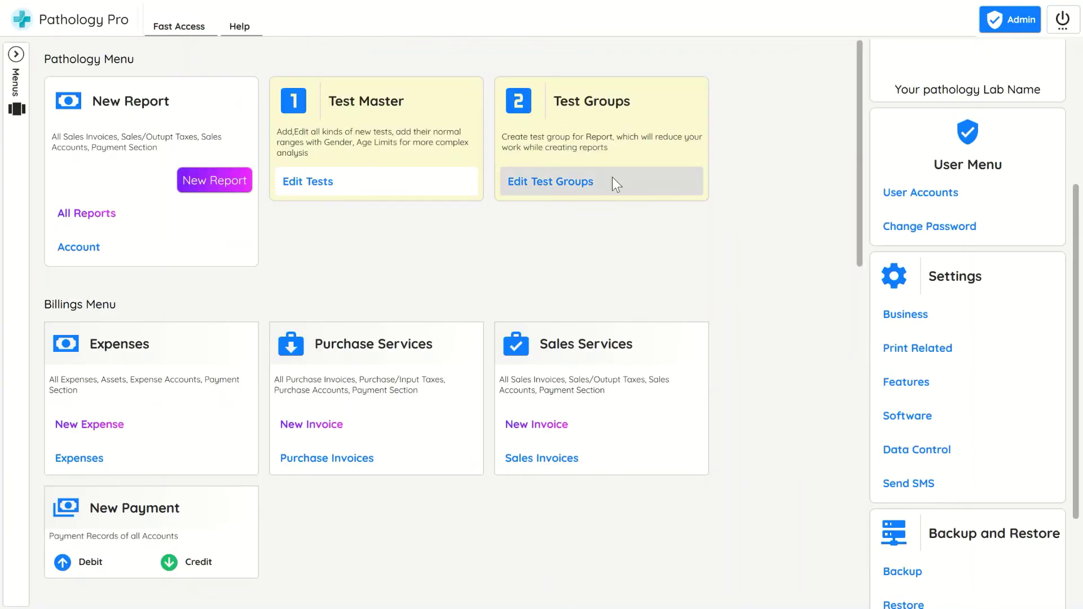
# Review the Complete Haemogram, Nephelometry, ESR and BIOCHEMISTRY test groups
pyautogui.click(624, 179)
pyautogui.click(111, 210)
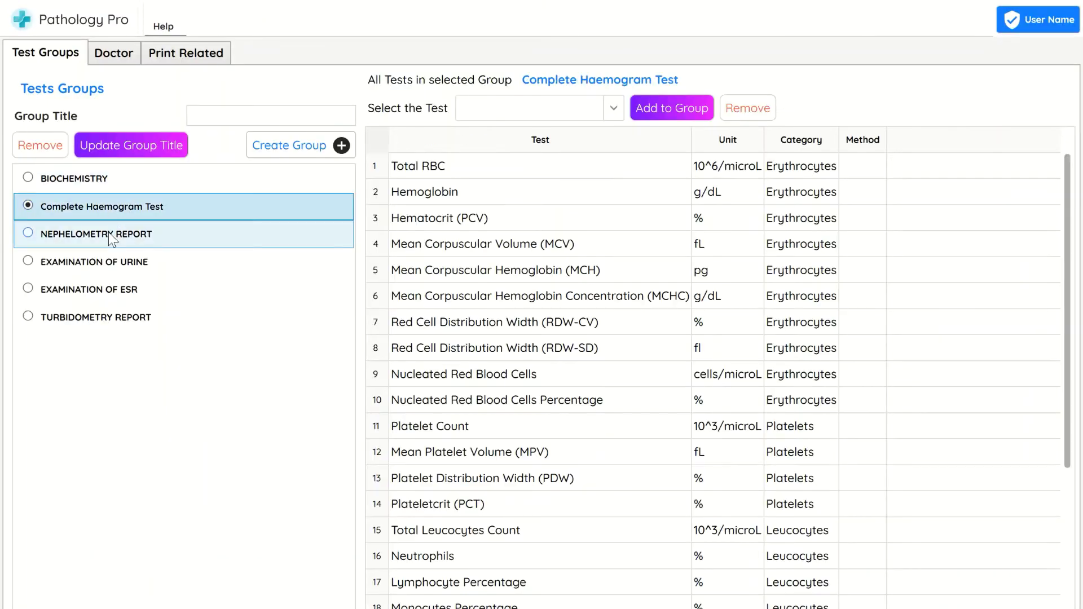
pyautogui.click(109, 232)
pyautogui.click(103, 290)
pyautogui.click(102, 213)
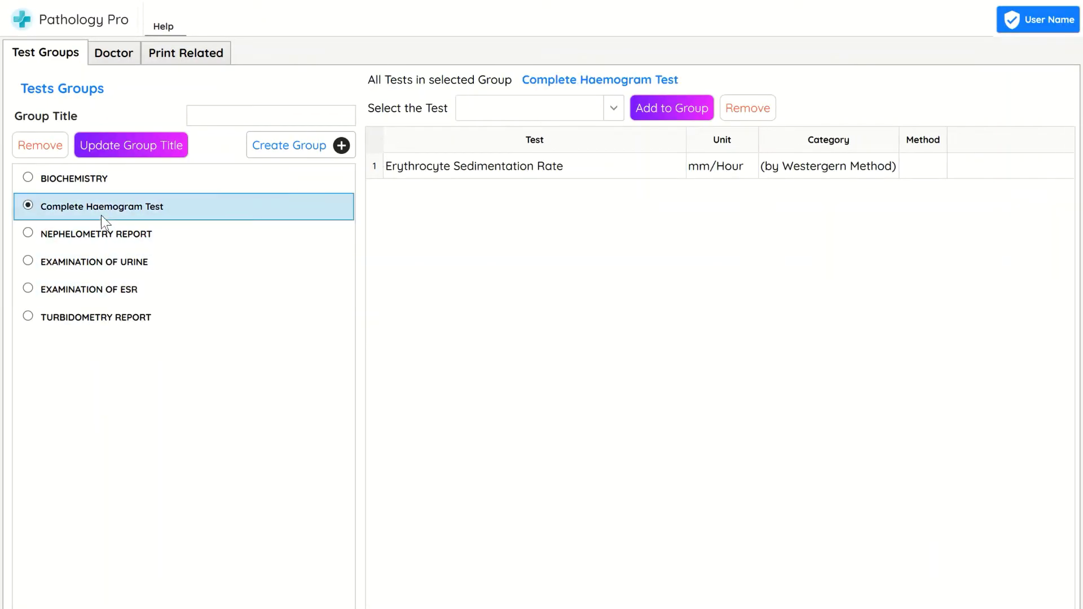
pyautogui.click(86, 177)
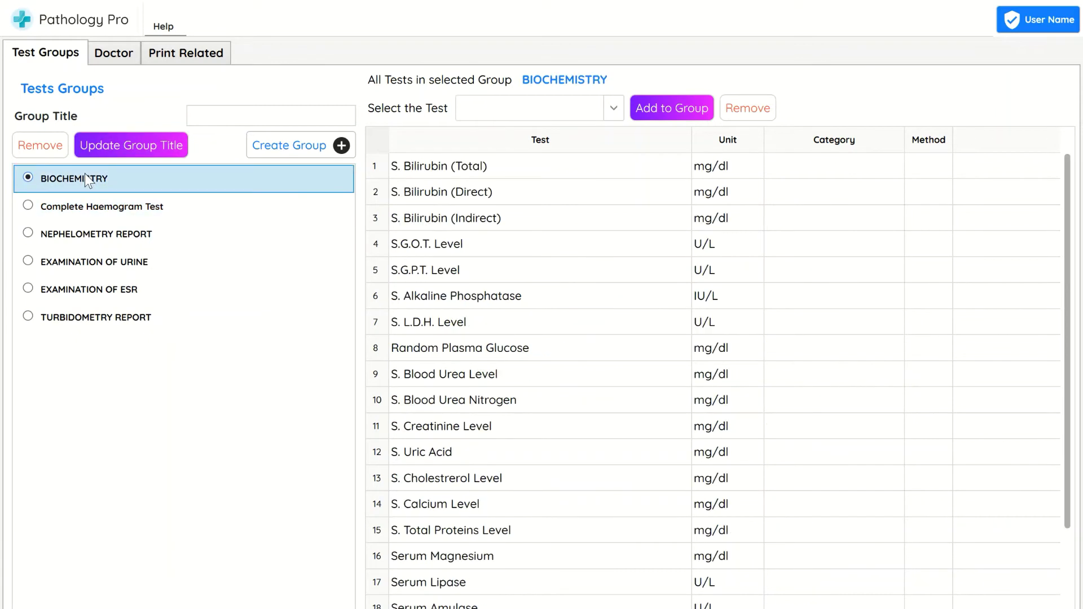
# Enter a doctor's name, save the doctor list, check the other tabs, and close the window
pyautogui.click(128, 49)
pyautogui.click(54, 147)
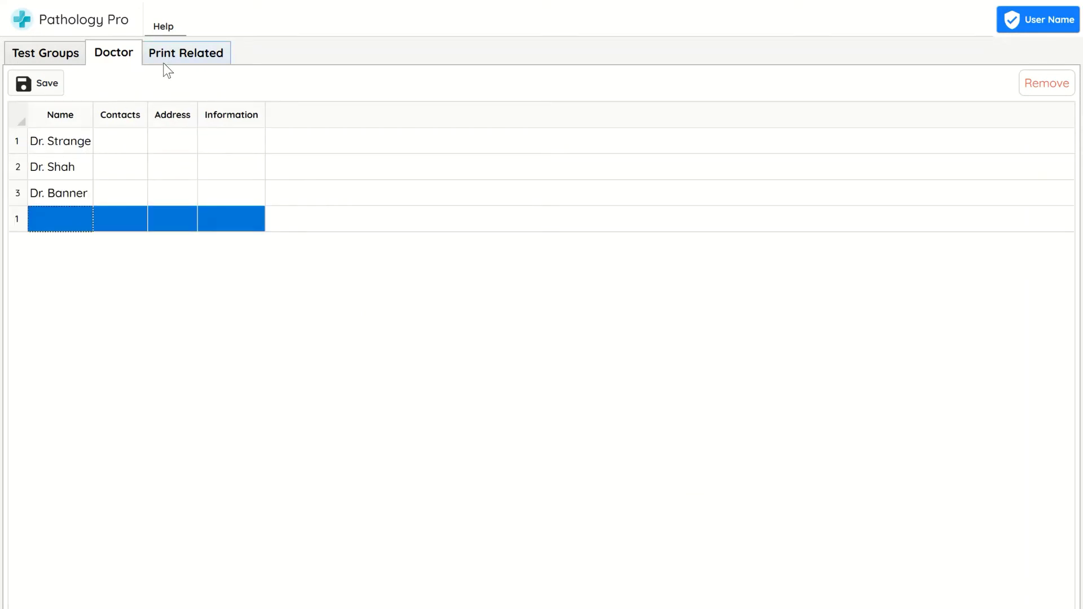
pyautogui.click(29, 82)
pyautogui.click(167, 57)
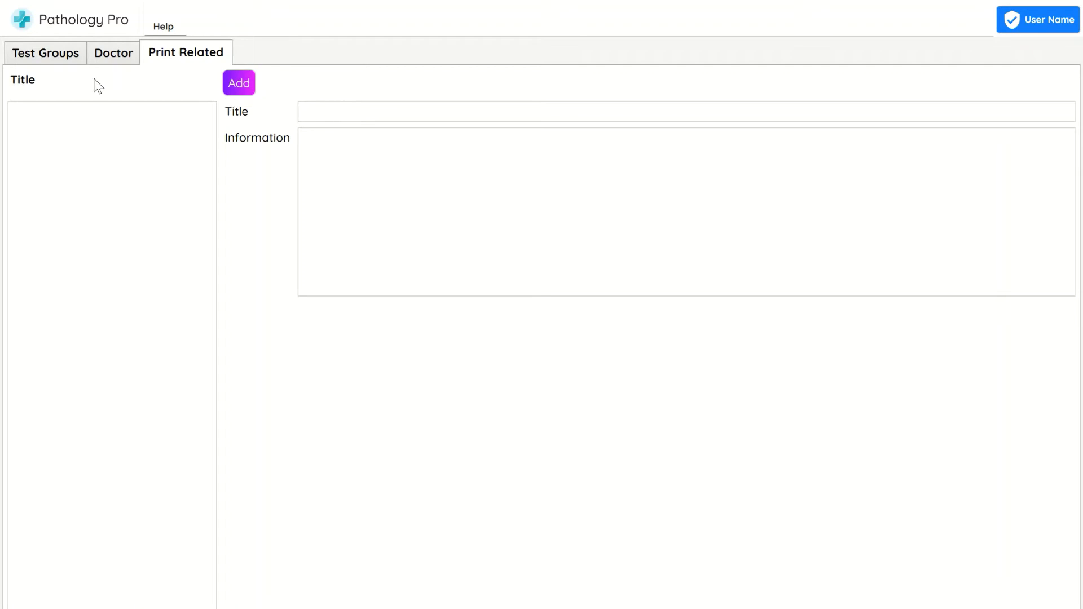
pyautogui.click(111, 56)
pyautogui.click(51, 55)
pyautogui.click(1069, 1)
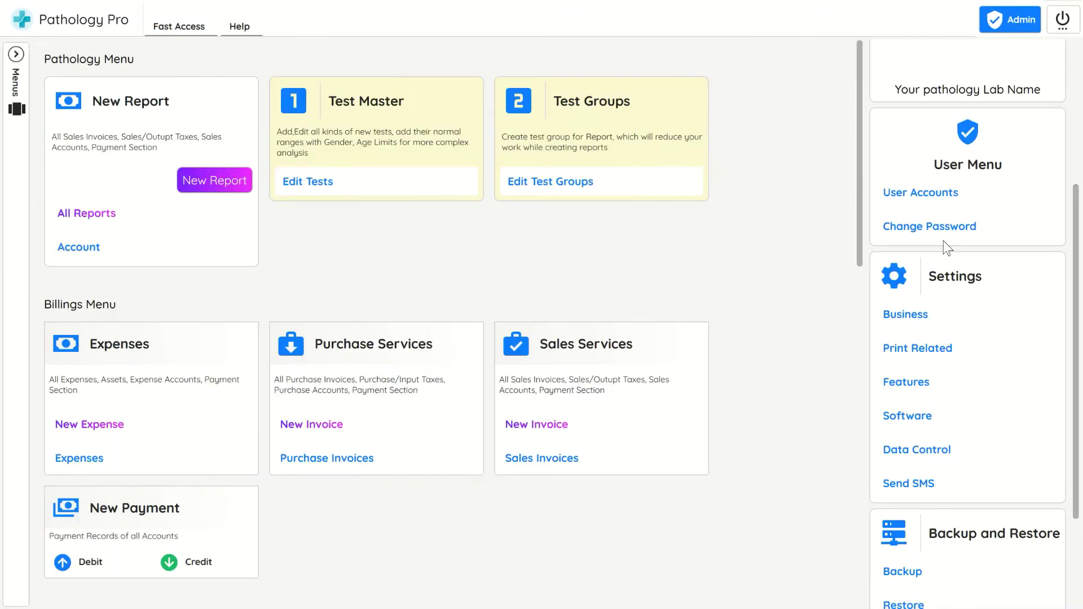
# In Business settings, try the single- and two-signature report layouts, then choose the header-and-footer template
pyautogui.click(932, 324)
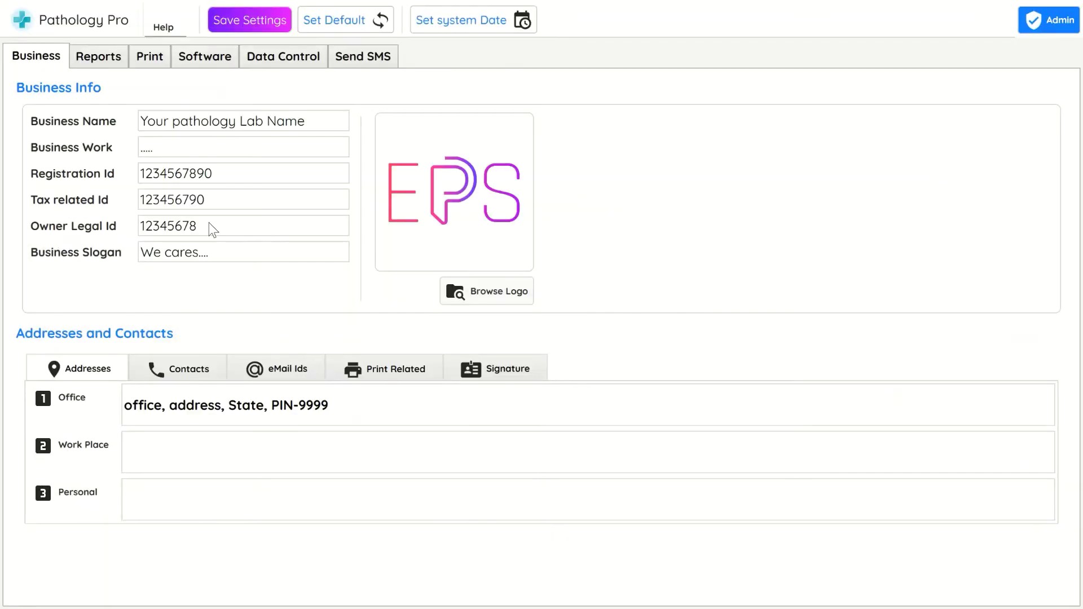
pyautogui.click(106, 61)
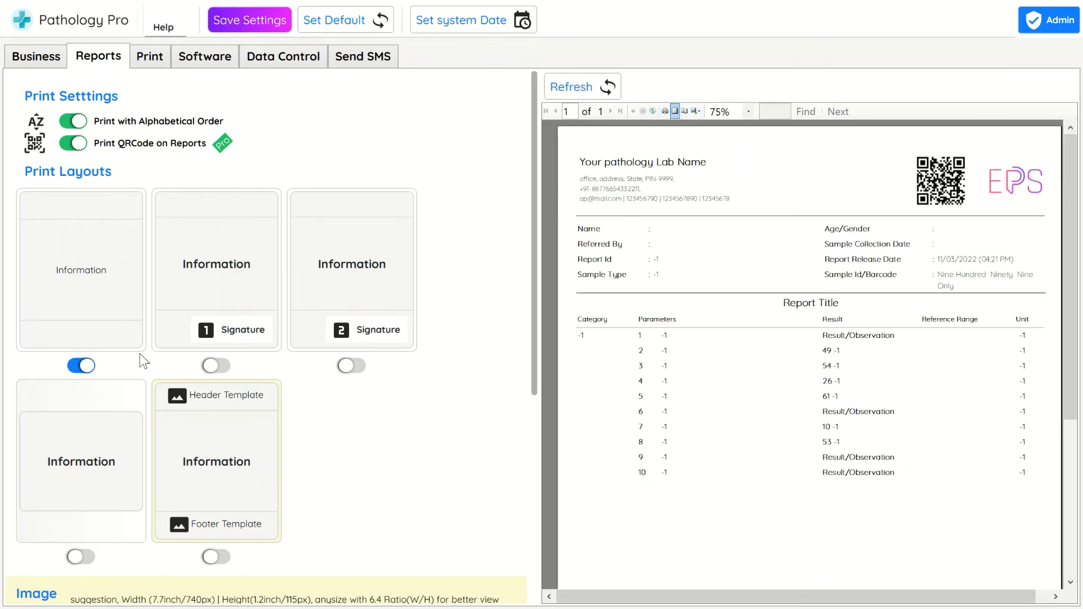
pyautogui.click(216, 366)
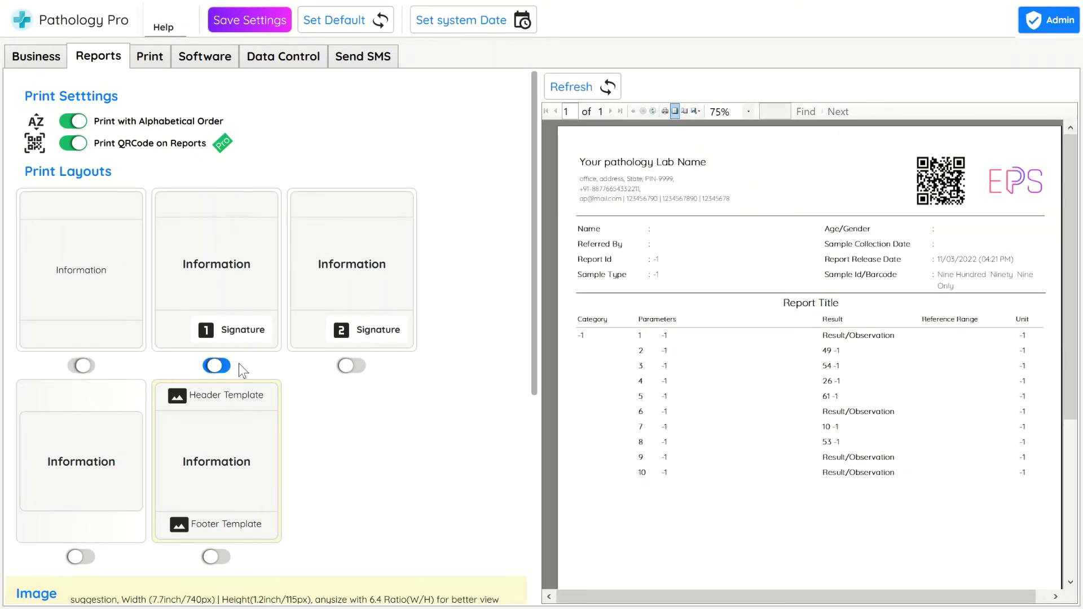
pyautogui.click(351, 366)
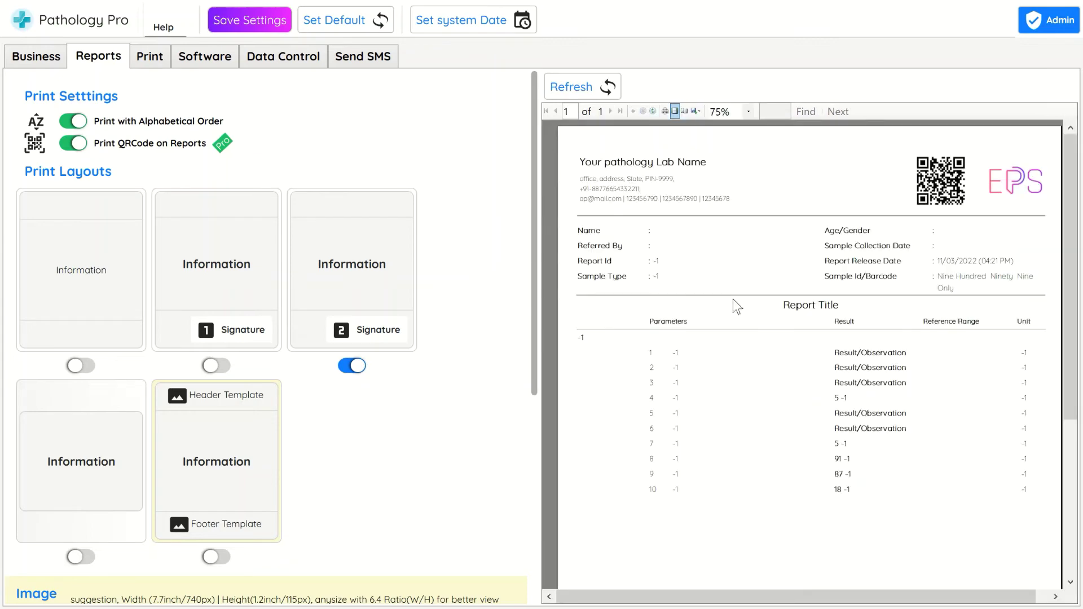
pyautogui.scroll(-5, 734, 301)
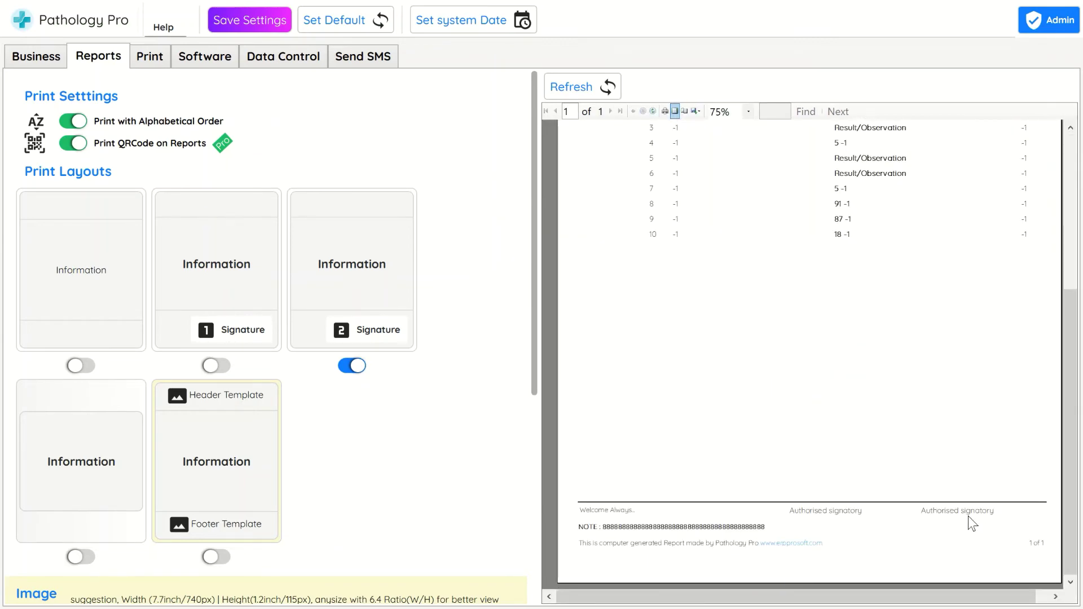
pyautogui.scroll(3, 903, 508)
pyautogui.click(216, 557)
# Try choosing header and footer images for the report template, cancelling both
pyautogui.scroll(-1, 406, 454)
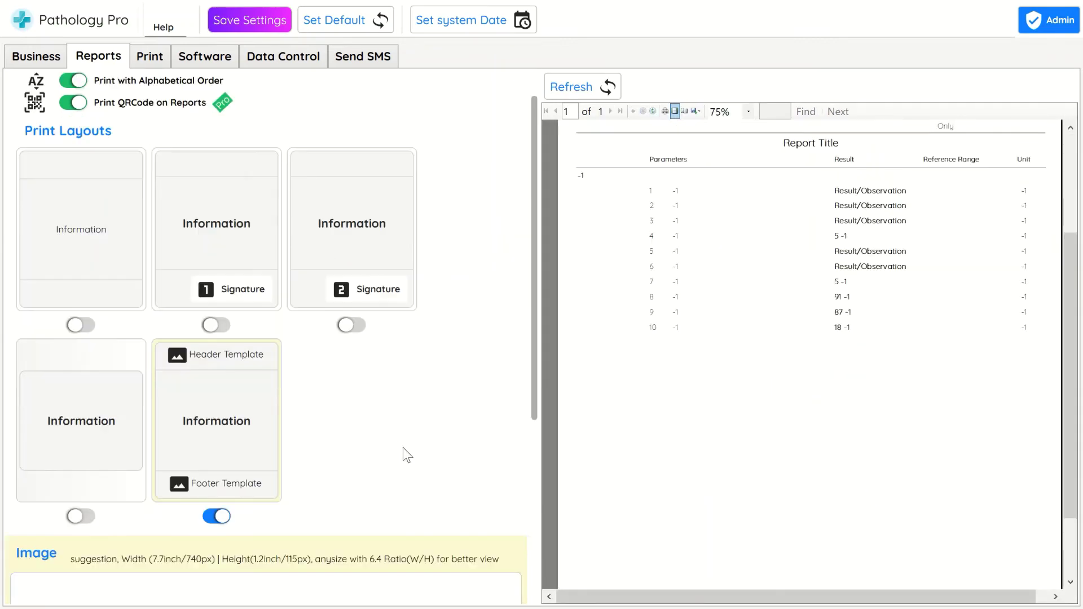
pyautogui.scroll(-3, 403, 448)
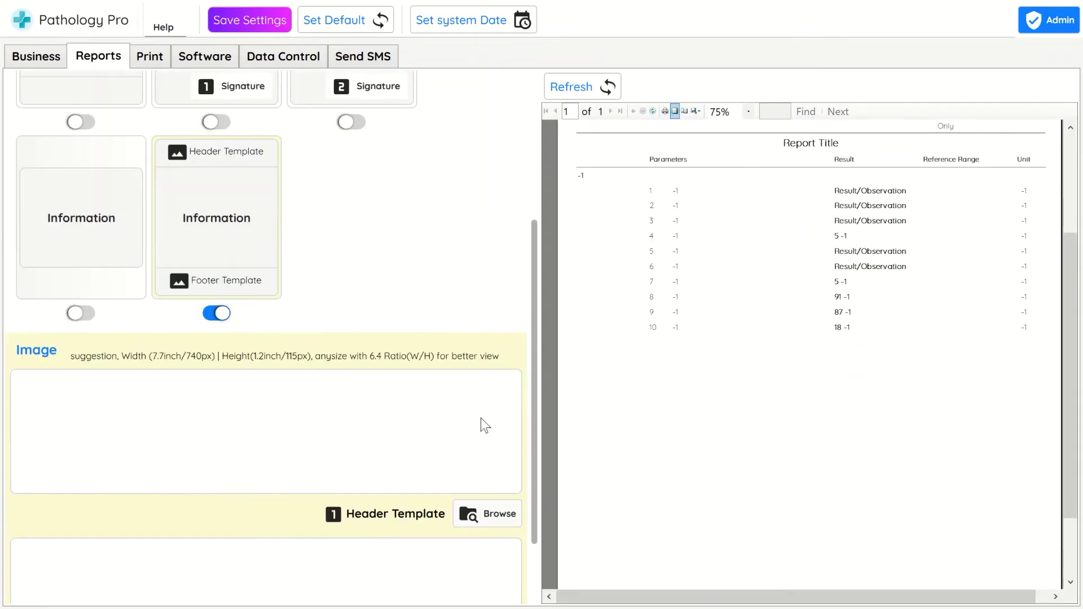
pyautogui.click(488, 506)
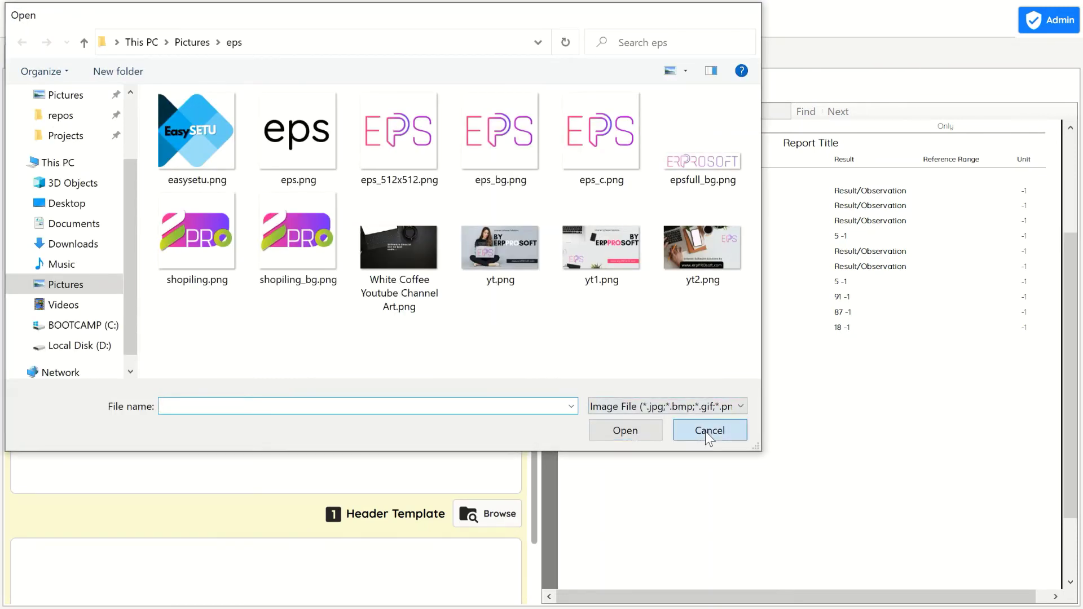
pyautogui.click(709, 432)
pyautogui.scroll(-2, 536, 371)
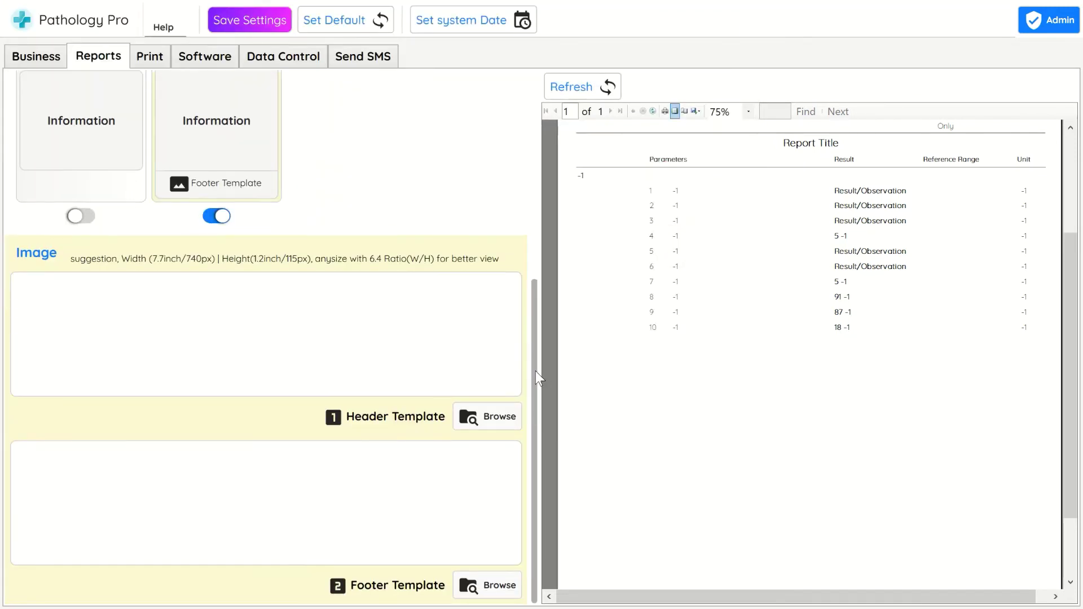
pyautogui.click(490, 417)
pyautogui.click(705, 431)
pyautogui.scroll(5, 468, 246)
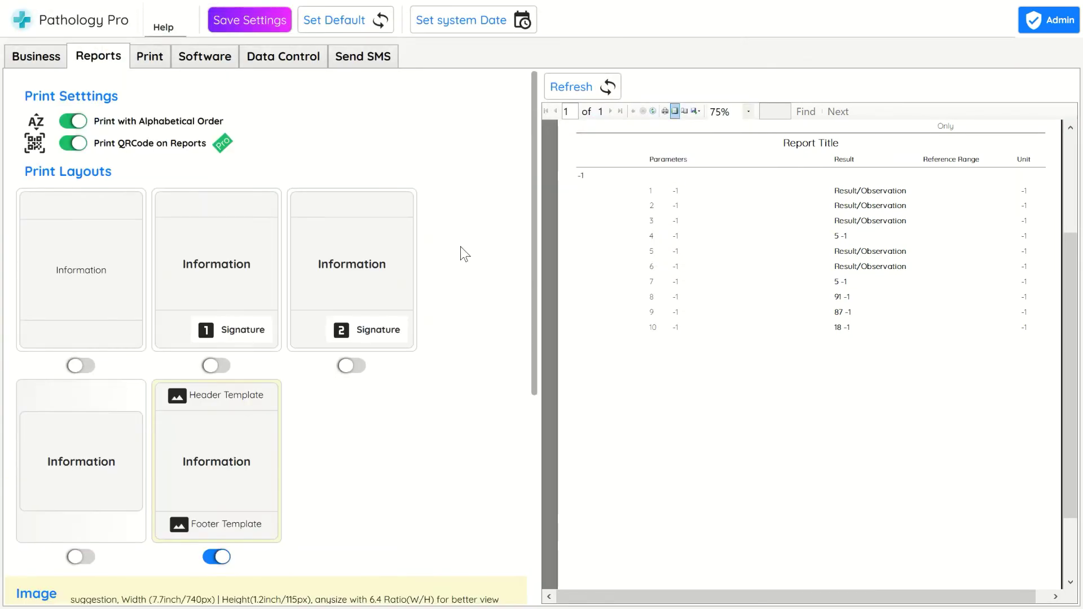
# Look over the general Print settings and the Software settings
pyautogui.click(156, 56)
pyautogui.click(101, 56)
pyautogui.scroll(-5, 533, 283)
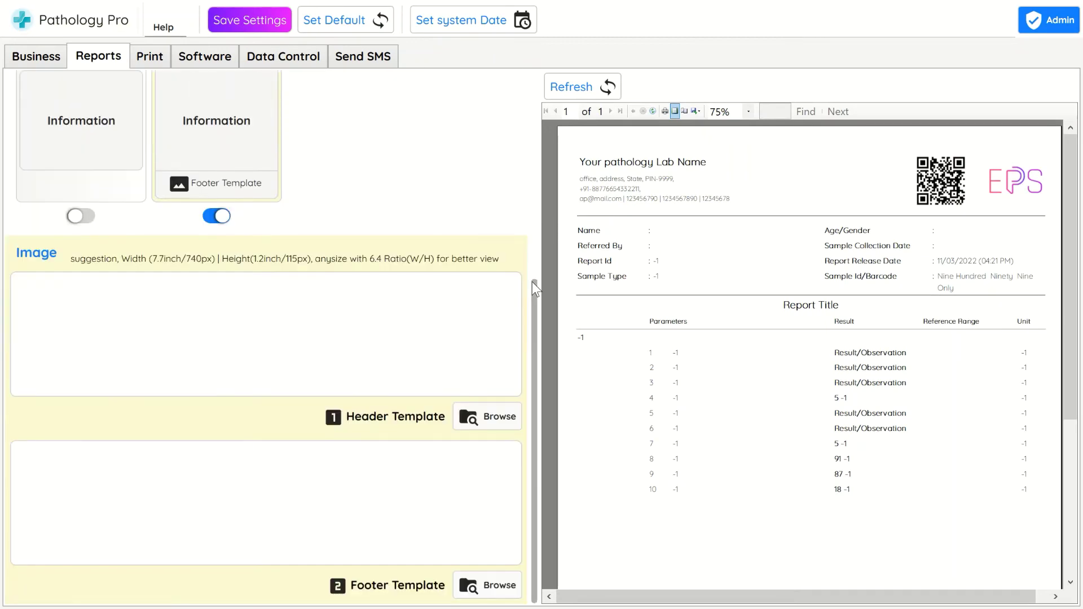
pyautogui.click(159, 56)
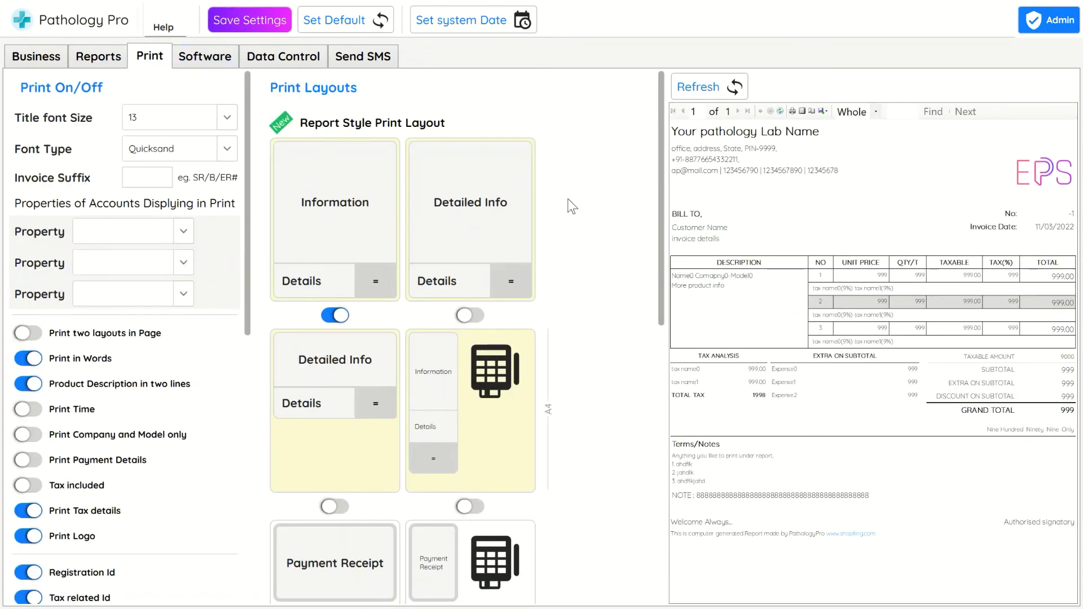
pyautogui.scroll(-8, 665, 233)
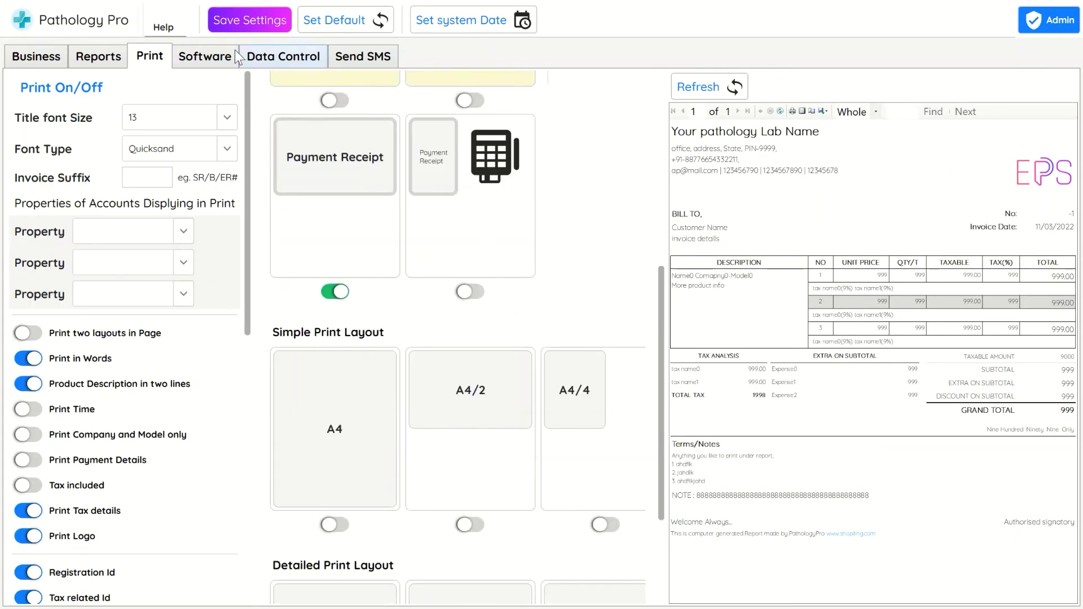
pyautogui.click(205, 56)
# Close Settings and start a new report under a new account named 'Patient Name'
pyautogui.press('Escape')
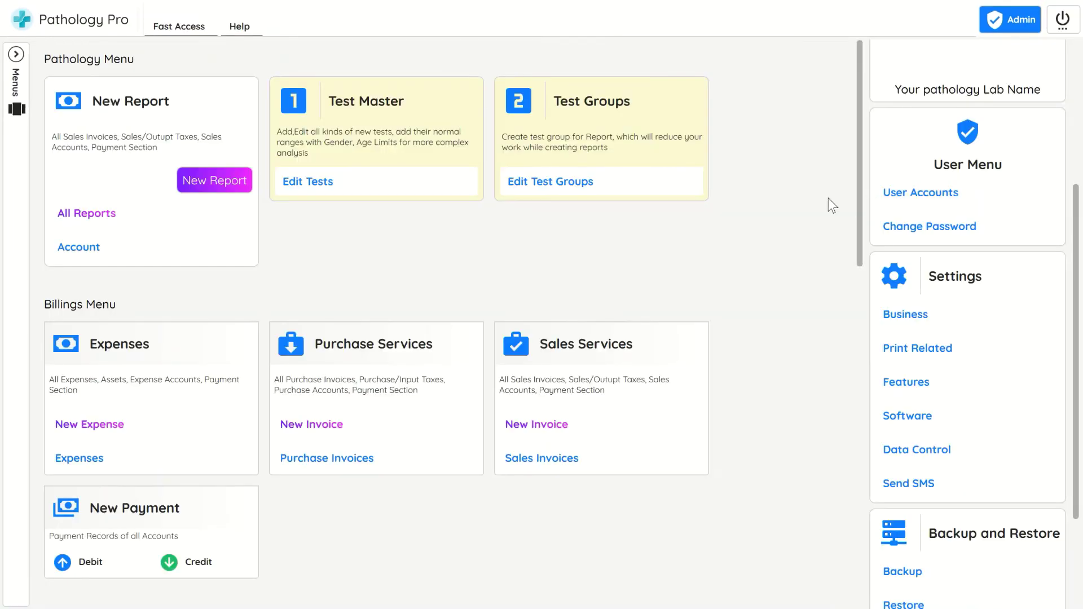
pyautogui.scroll(-2, 828, 198)
pyautogui.scroll(2, 828, 203)
pyautogui.click(228, 170)
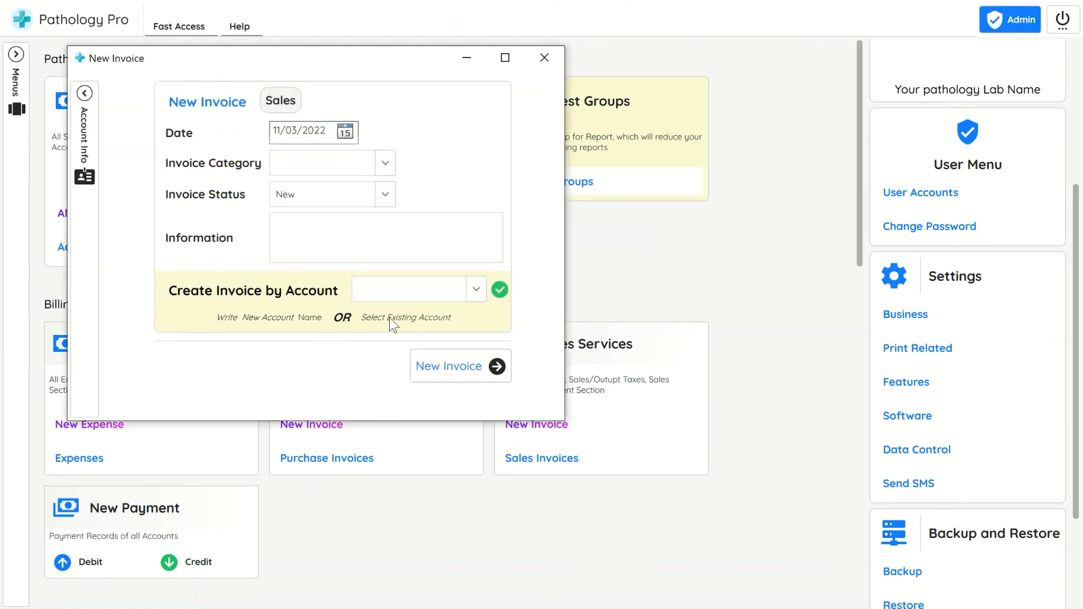
pyautogui.click(405, 289)
pyautogui.write('Patient Name')
pyautogui.click(496, 366)
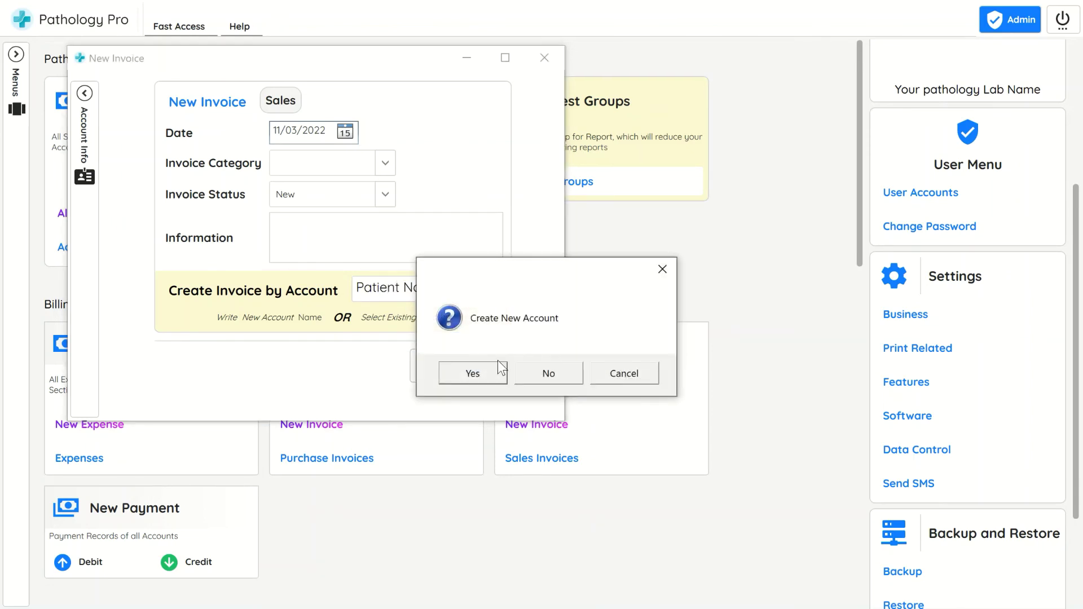
# Confirm the new patient account and add the BIOCHEMISTRY test group's tests to the report
pyautogui.click(460, 375)
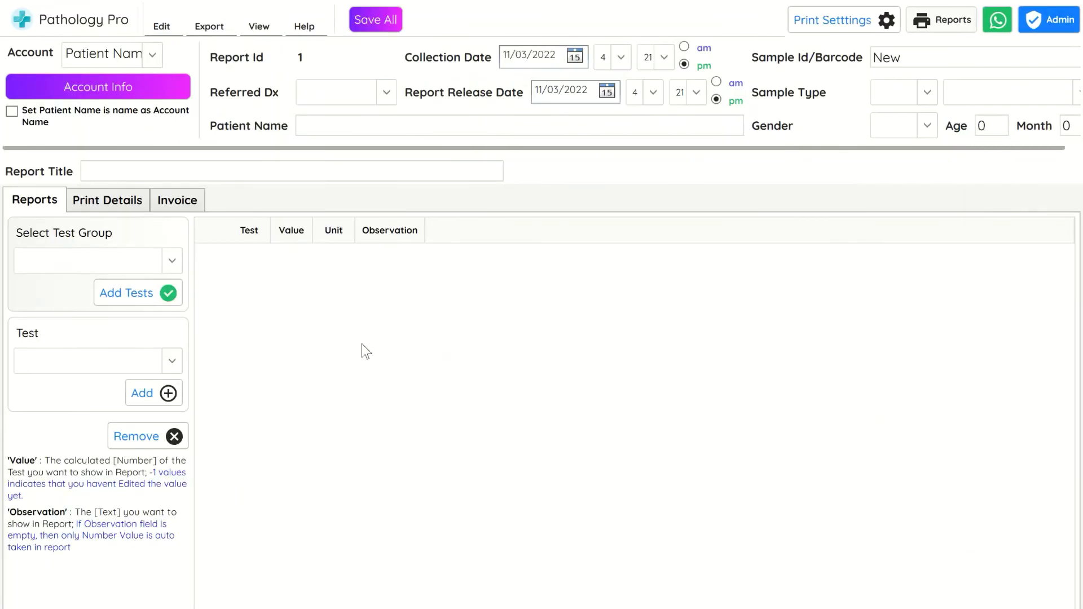
pyautogui.click(59, 269)
pyautogui.click(66, 285)
pyautogui.click(130, 294)
pyautogui.click(474, 382)
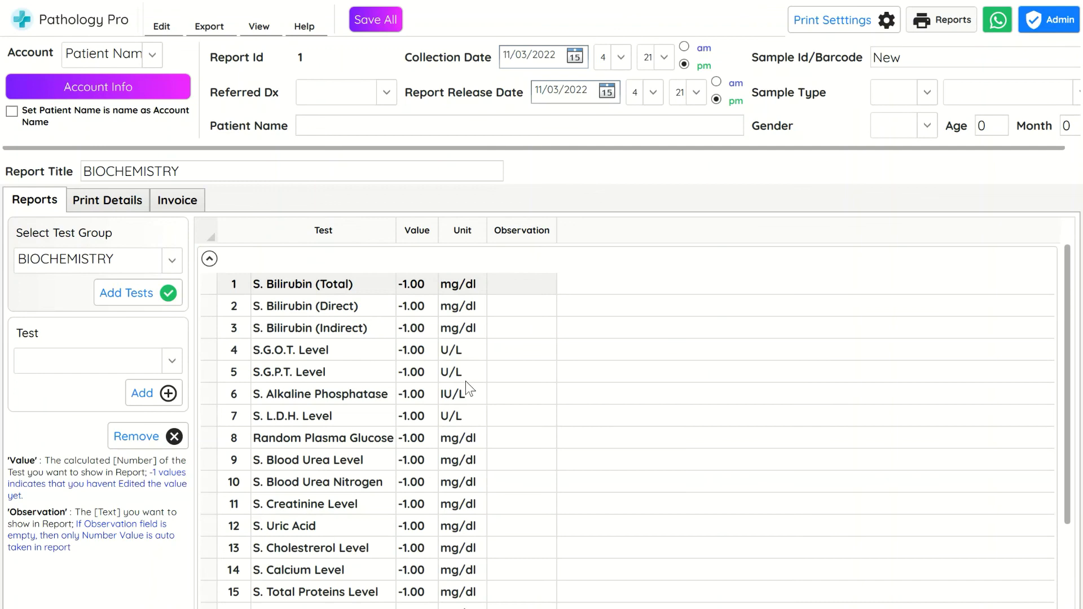
# Review the added tests and show the BIOCHEMISTRY report in print preview
pyautogui.scroll(-2, 406, 307)
pyautogui.scroll(3, 422, 397)
pyautogui.click(929, 26)
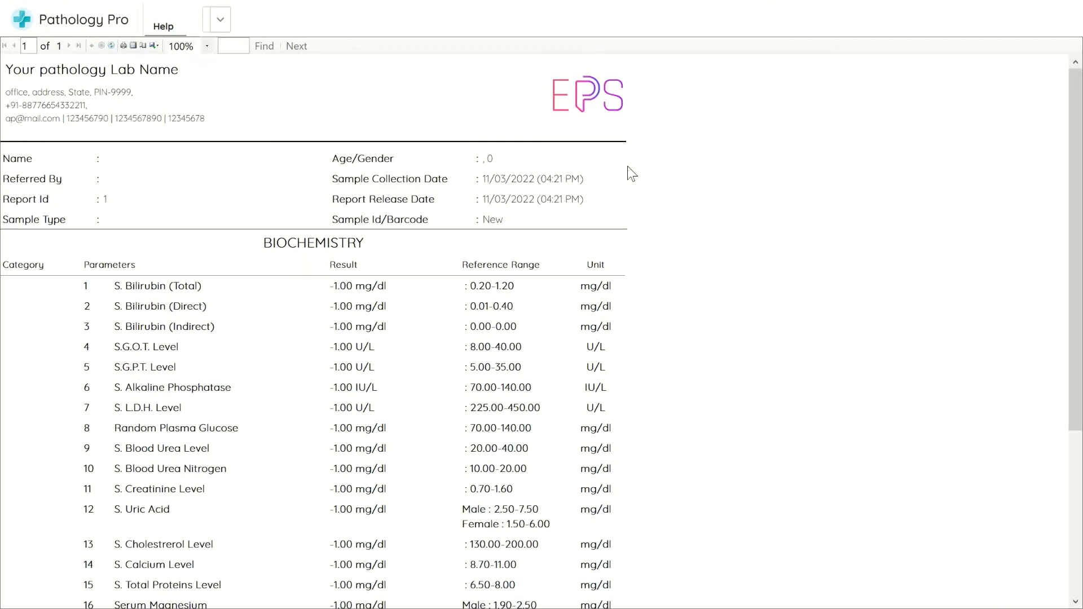
pyautogui.scroll(-6, 449, 218)
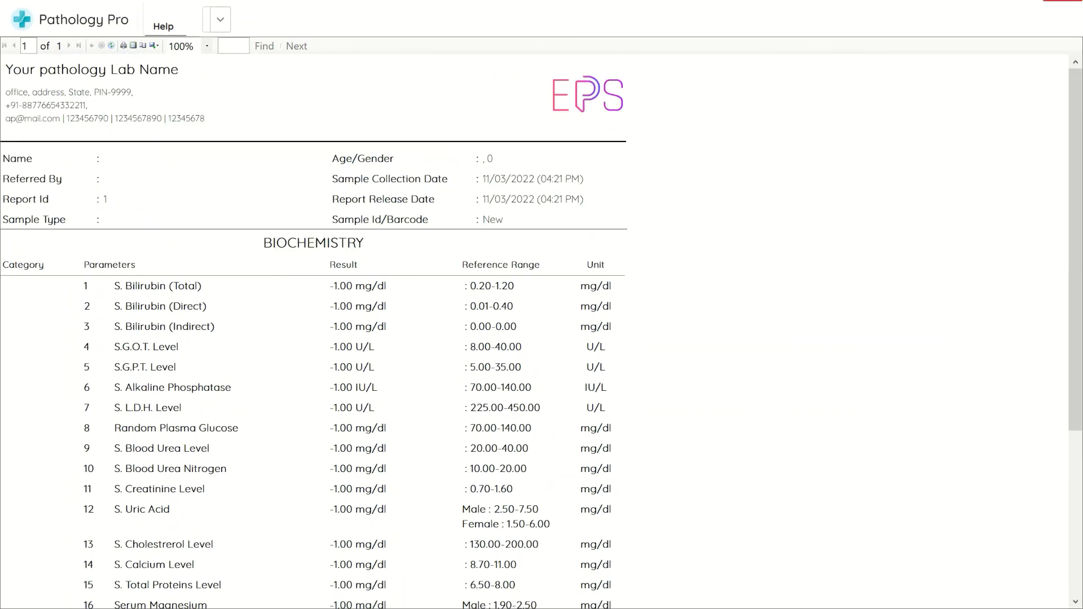